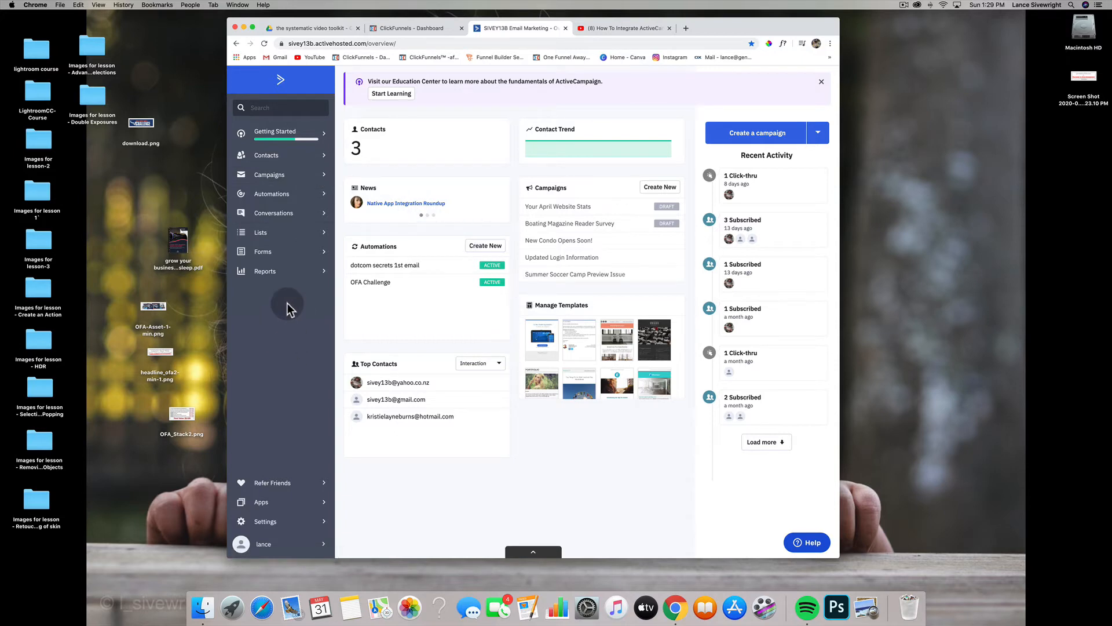
- Switch to ClickFunnels and open the API integrations page in the account settings
{"action": "left_click", "coordinate": [415, 29]}
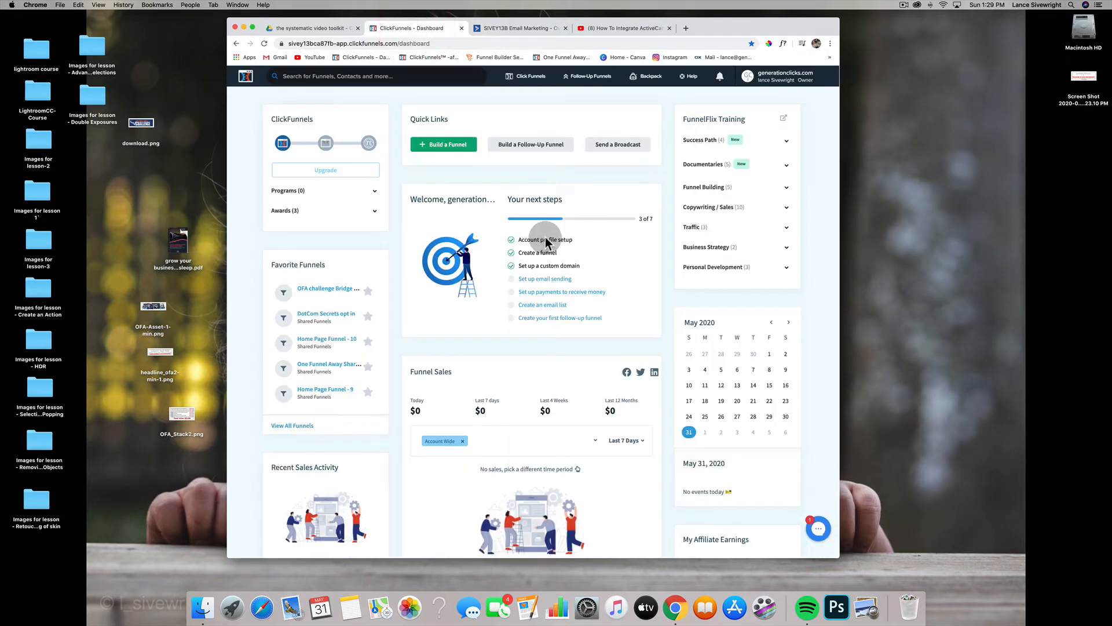
{"action": "left_click", "coordinate": [776, 77]}
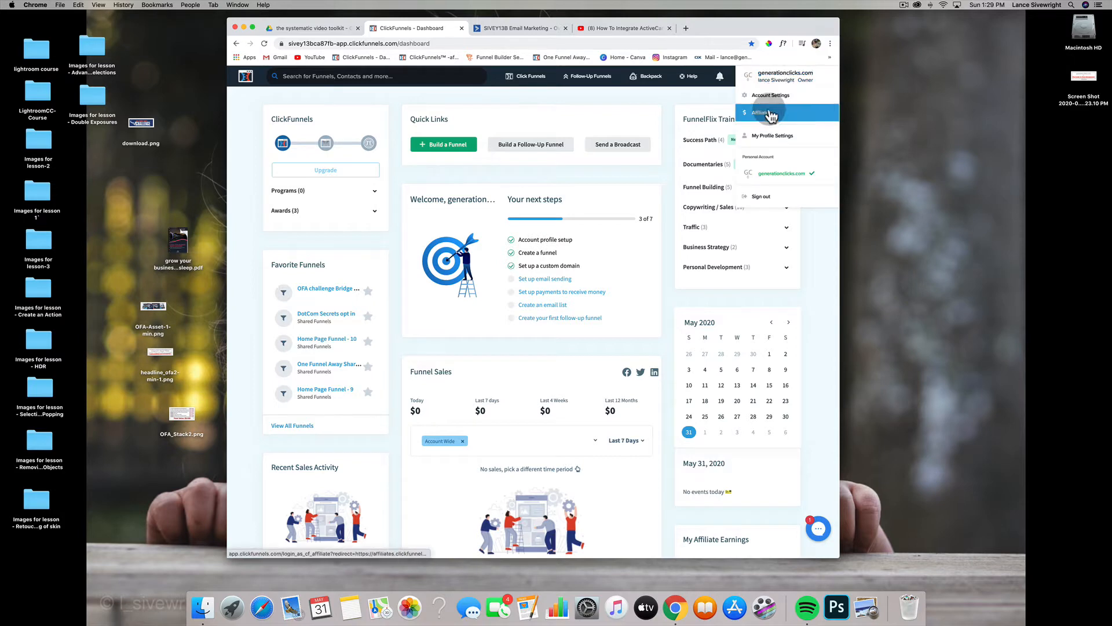
{"action": "left_click", "coordinate": [771, 95]}
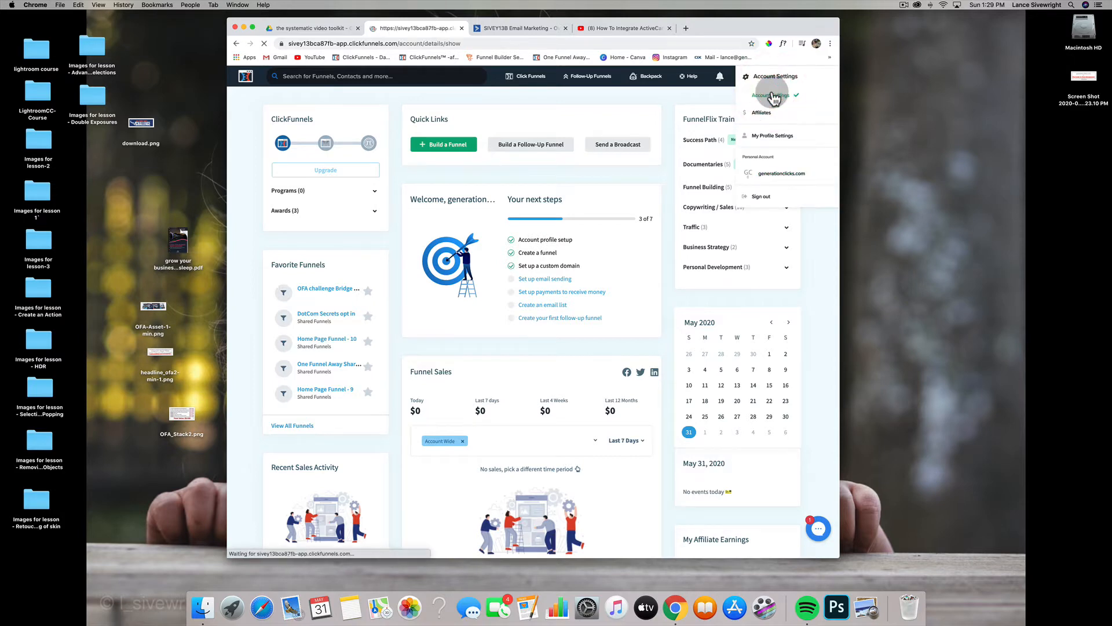
{"action": "left_click", "coordinate": [281, 365]}
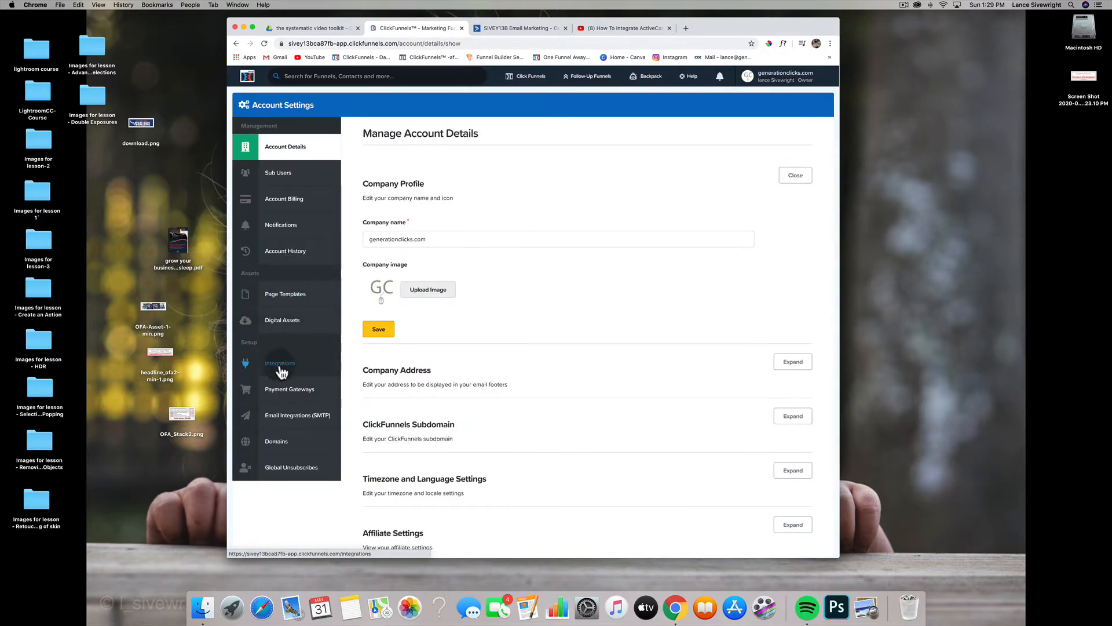
{"action": "left_click", "coordinate": [281, 370]}
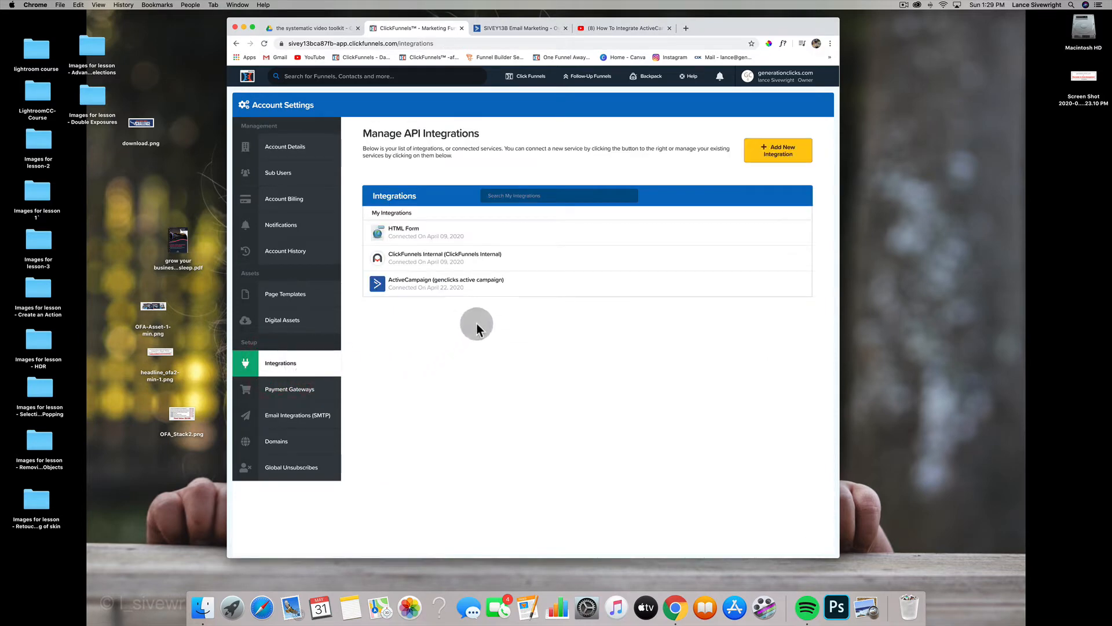
- Start a new integration and choose ActiveCampaign as the service to connect
{"action": "left_click", "coordinate": [776, 156]}
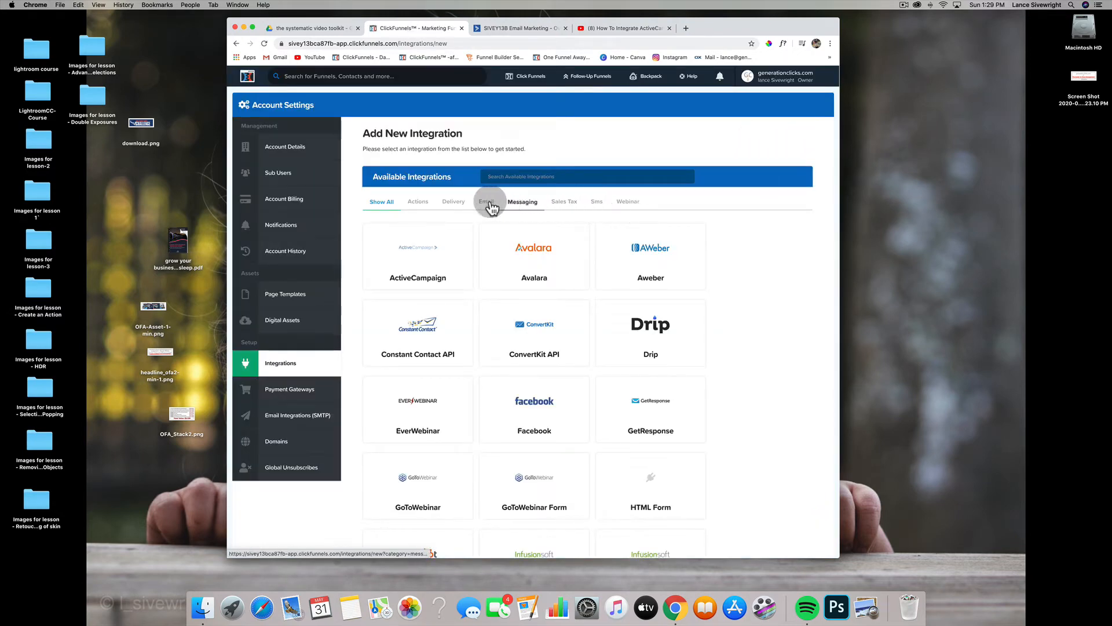
{"action": "left_click", "coordinate": [444, 272]}
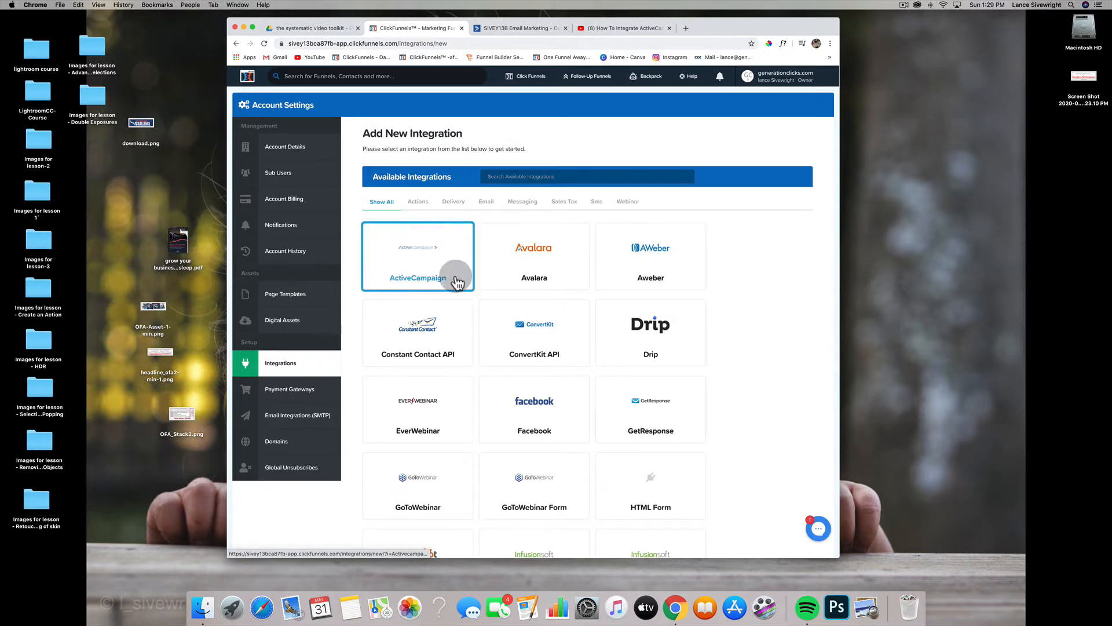
{"action": "left_click", "coordinate": [440, 255]}
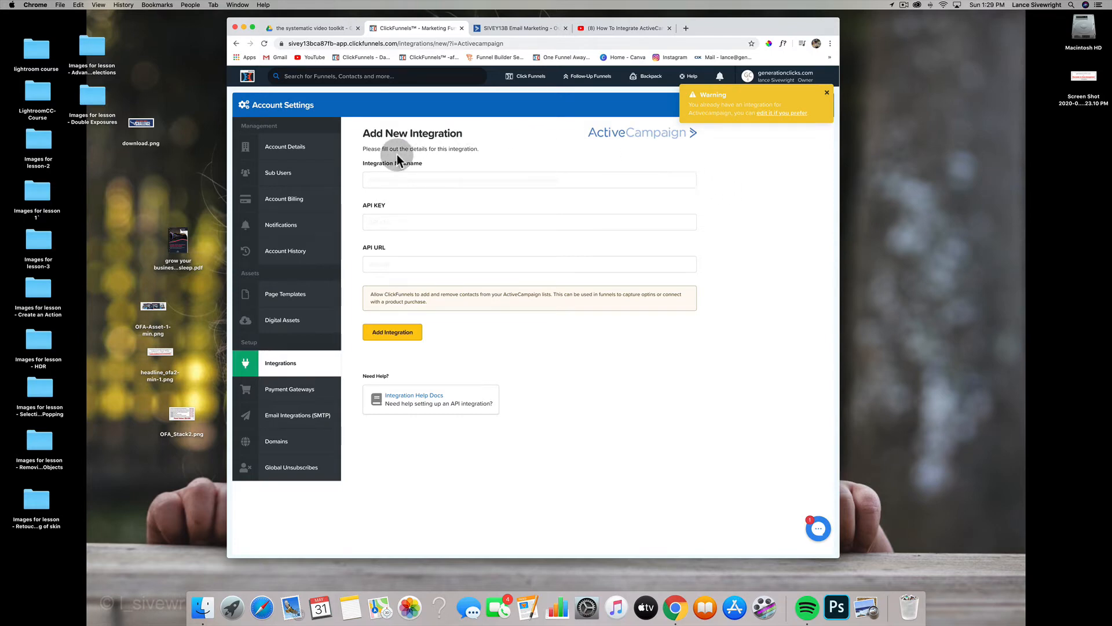
- Switch to ActiveCampaign and open the Developer settings that hold the API access details
{"action": "left_click", "coordinate": [506, 27]}
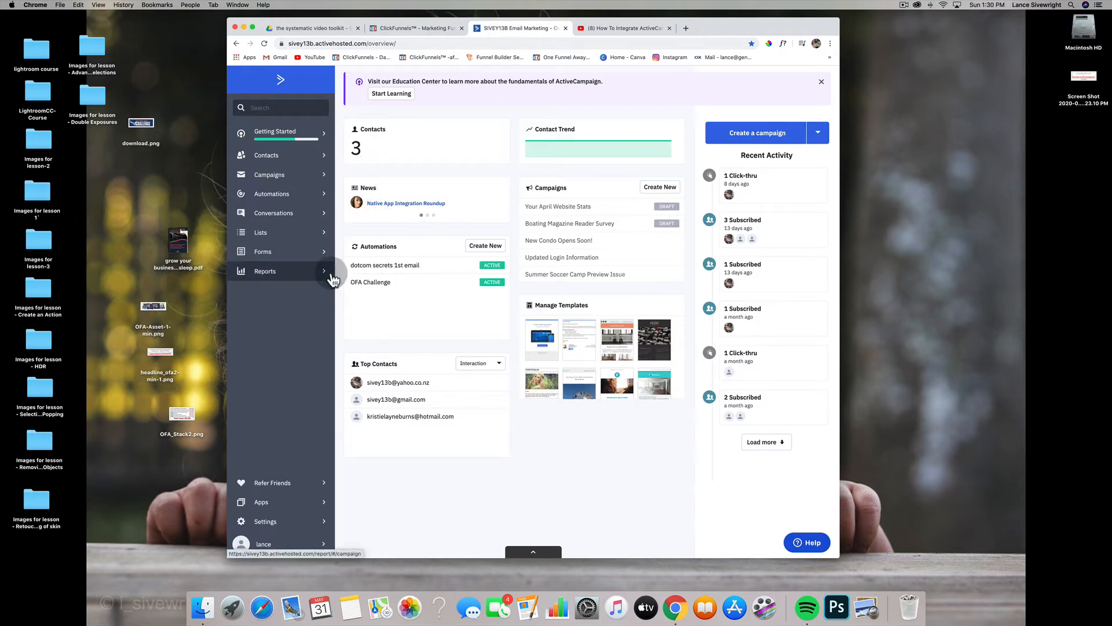
{"action": "left_click", "coordinate": [269, 523]}
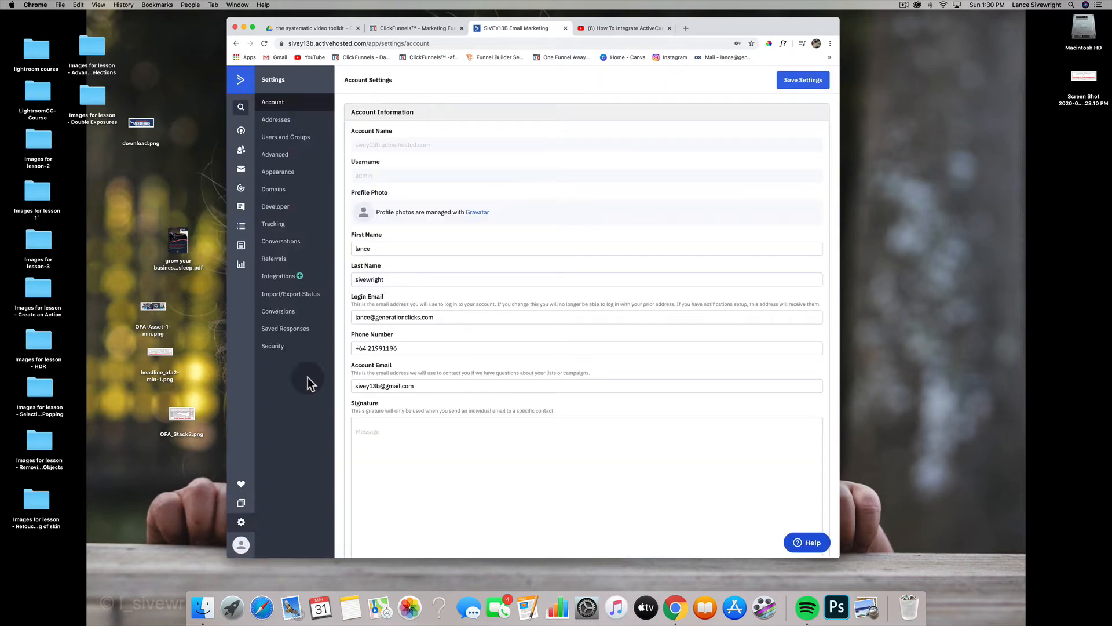
{"action": "left_click", "coordinate": [283, 213]}
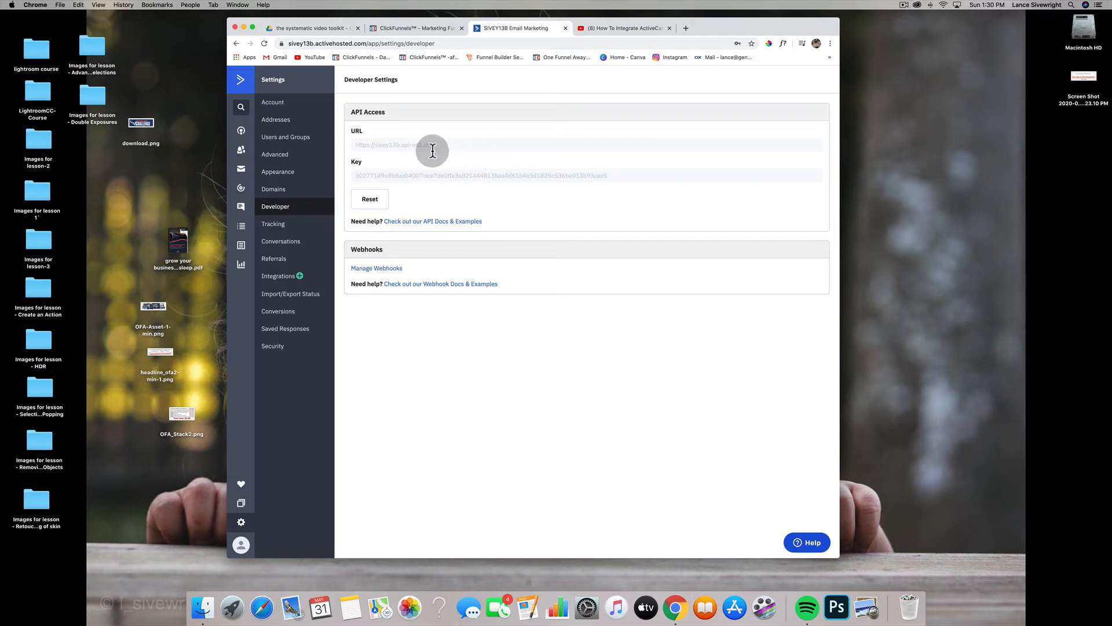
- Return to the new ClickFunnels integration form and set the integration nickname to "genclicks active campaign"
{"action": "left_click", "coordinate": [408, 30]}
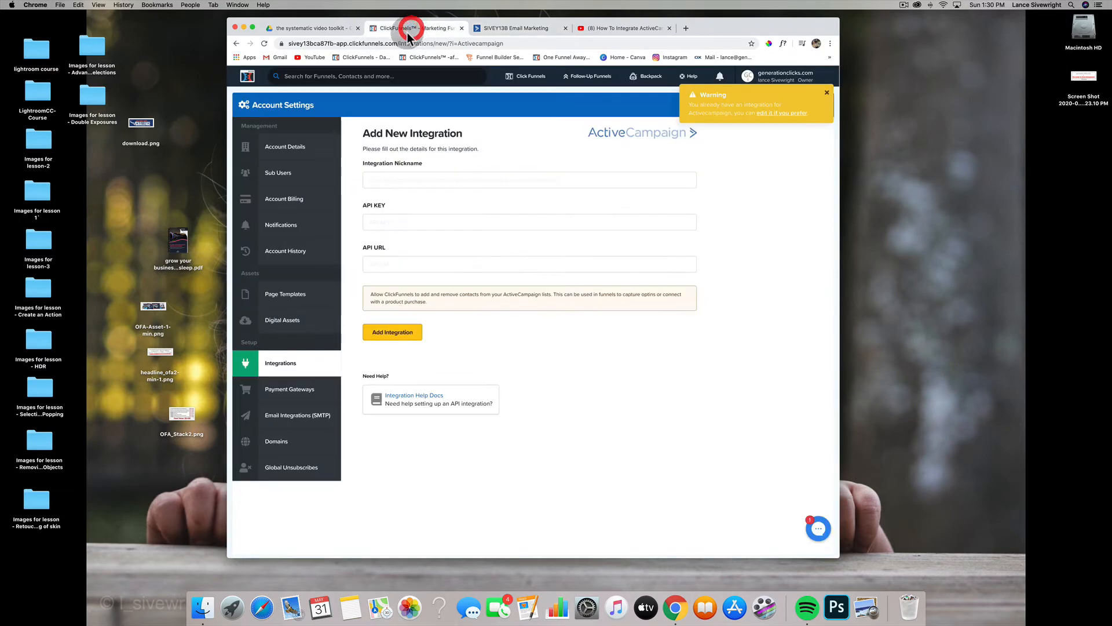
{"action": "left_click", "coordinate": [402, 180]}
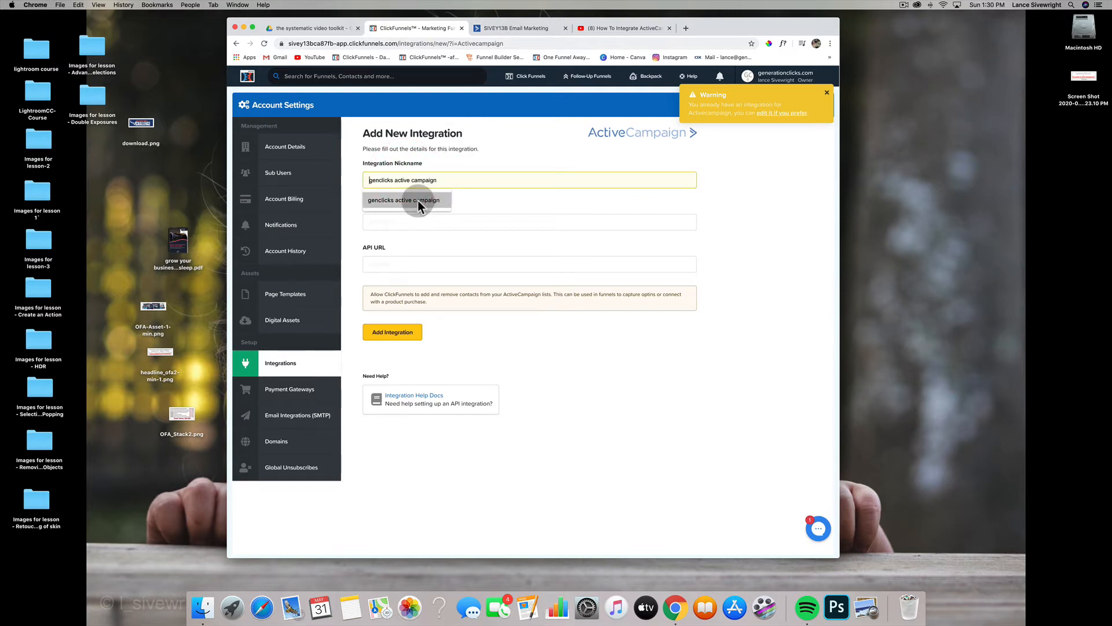
{"action": "left_click", "coordinate": [418, 203]}
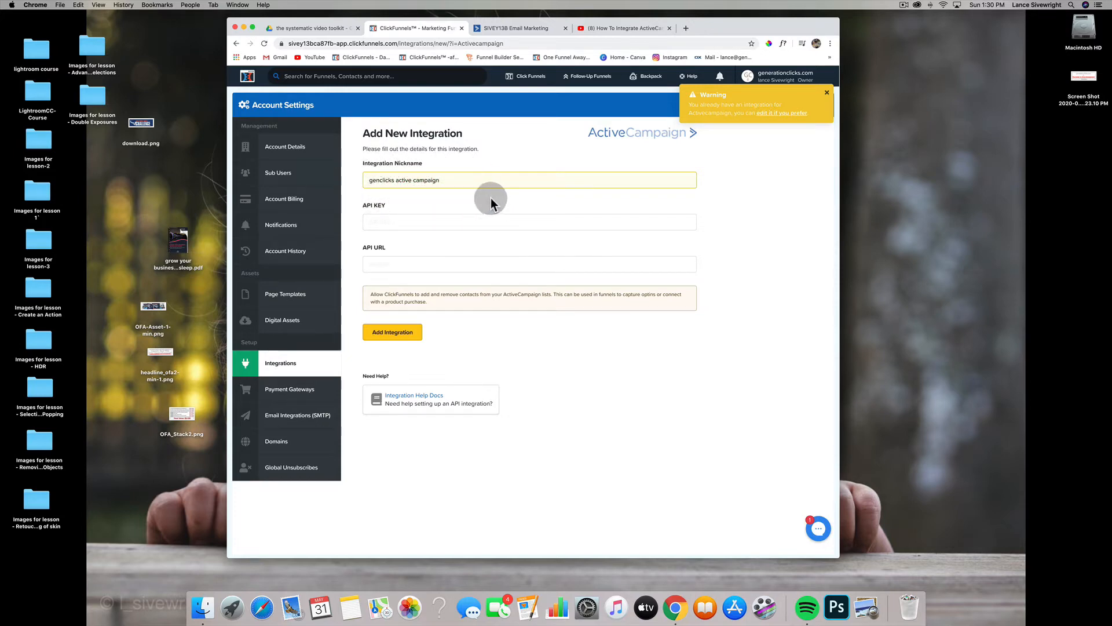
- Copy the API key from ActiveCampaign's Developer settings and paste it into the API key field of the ClickFunnels integration
{"action": "left_click", "coordinate": [436, 224]}
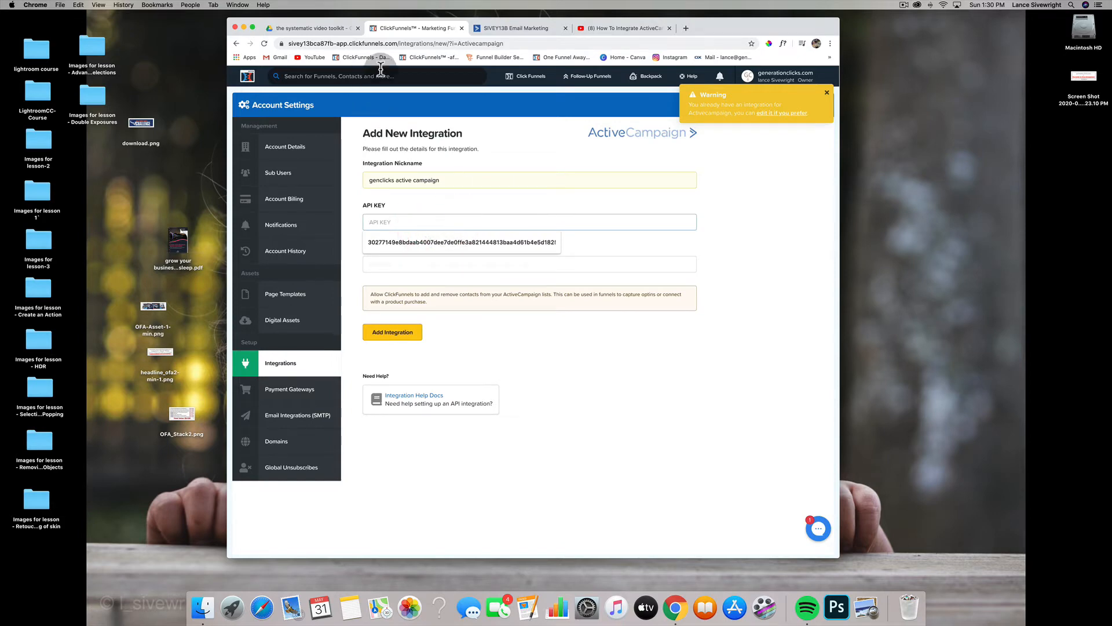
{"action": "left_click", "coordinate": [502, 30]}
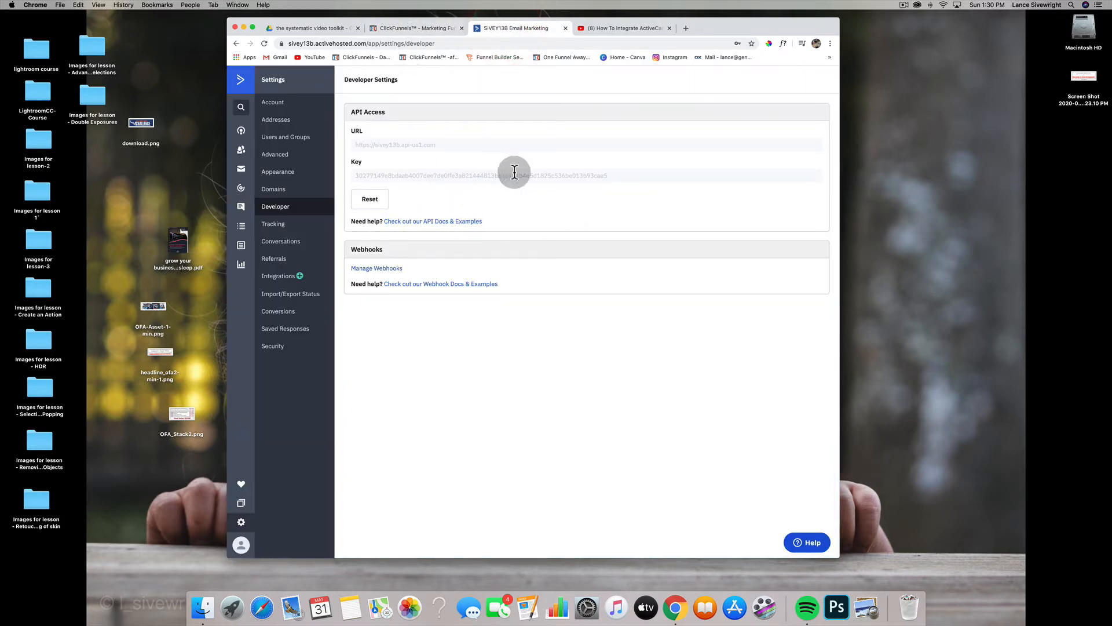
{"action": "double_click", "coordinate": [598, 176]}
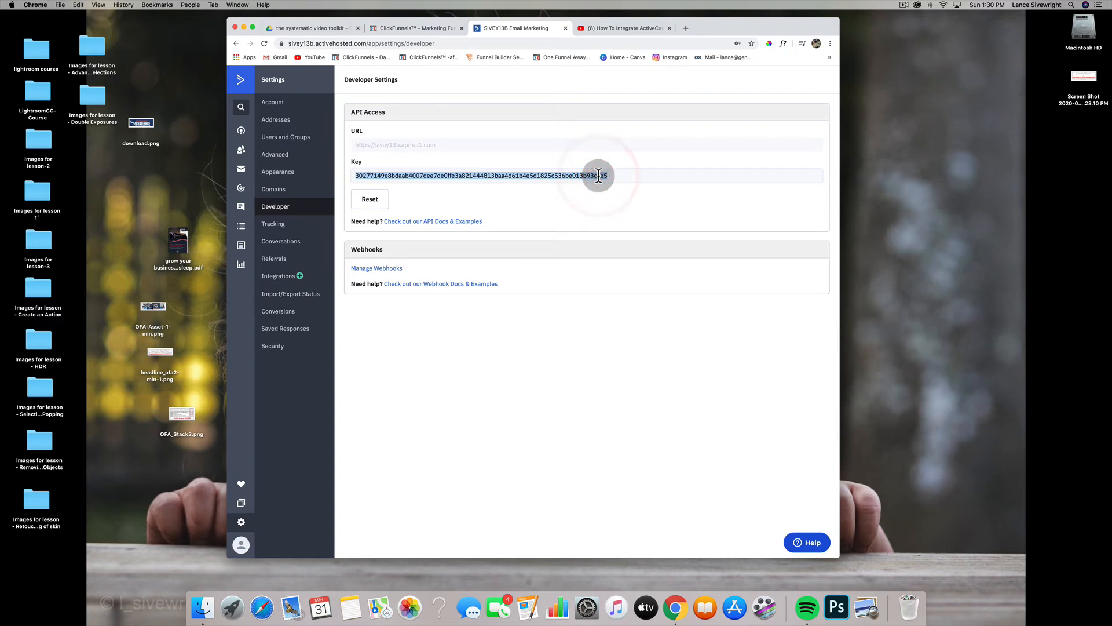
{"action": "left_click", "coordinate": [598, 176]}
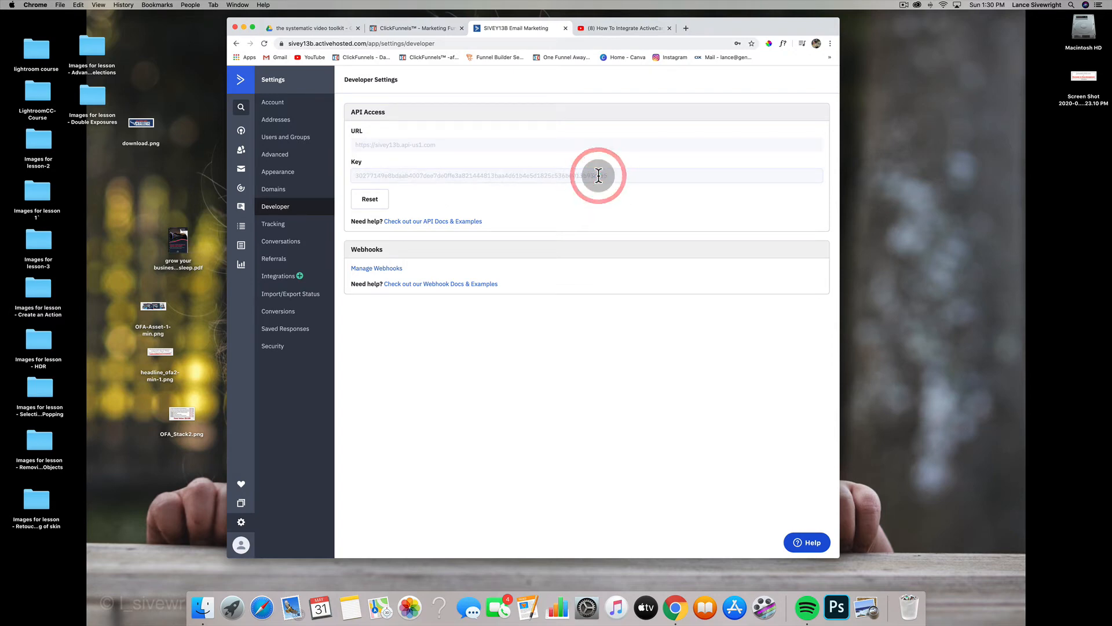
{"action": "double_click", "coordinate": [598, 175]}
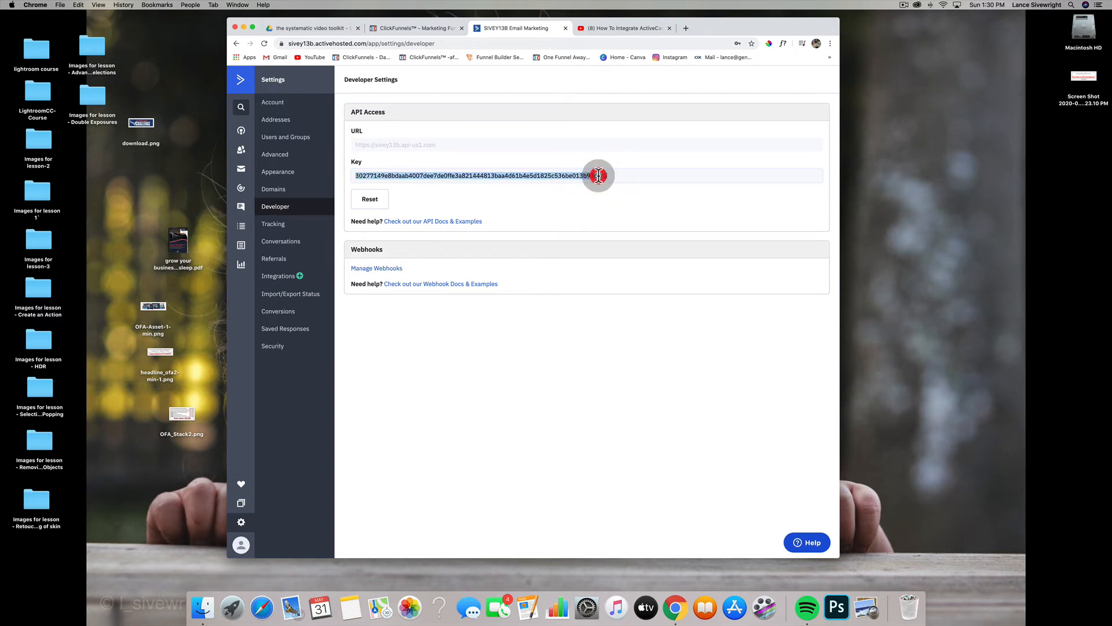
{"action": "right_click", "coordinate": [598, 176]}
{"action": "left_click", "coordinate": [611, 193]}
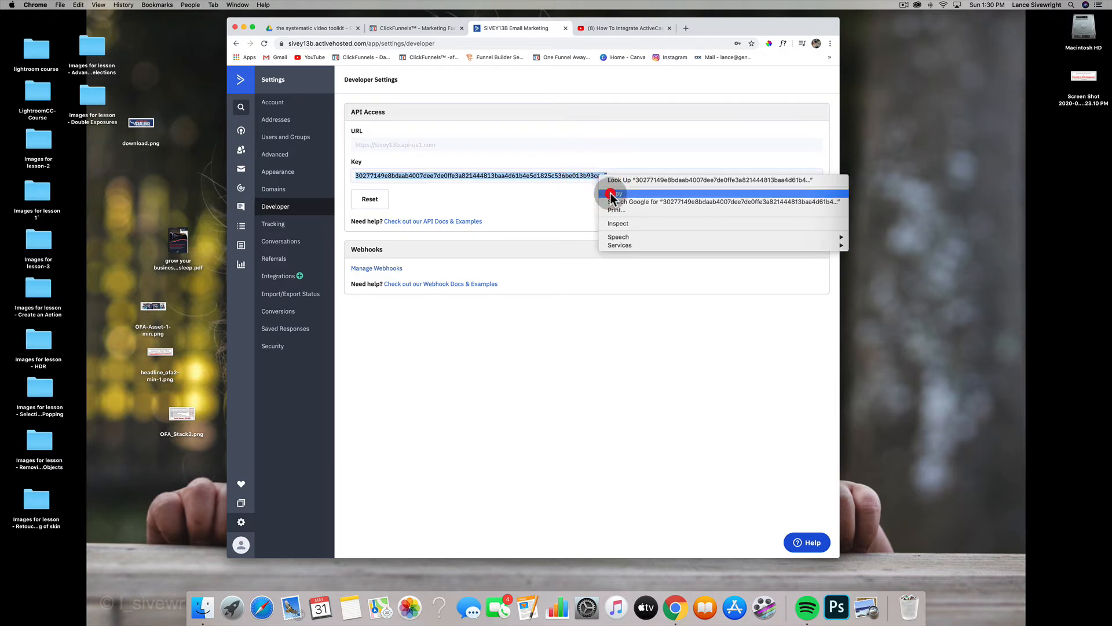
{"action": "left_click", "coordinate": [398, 28]}
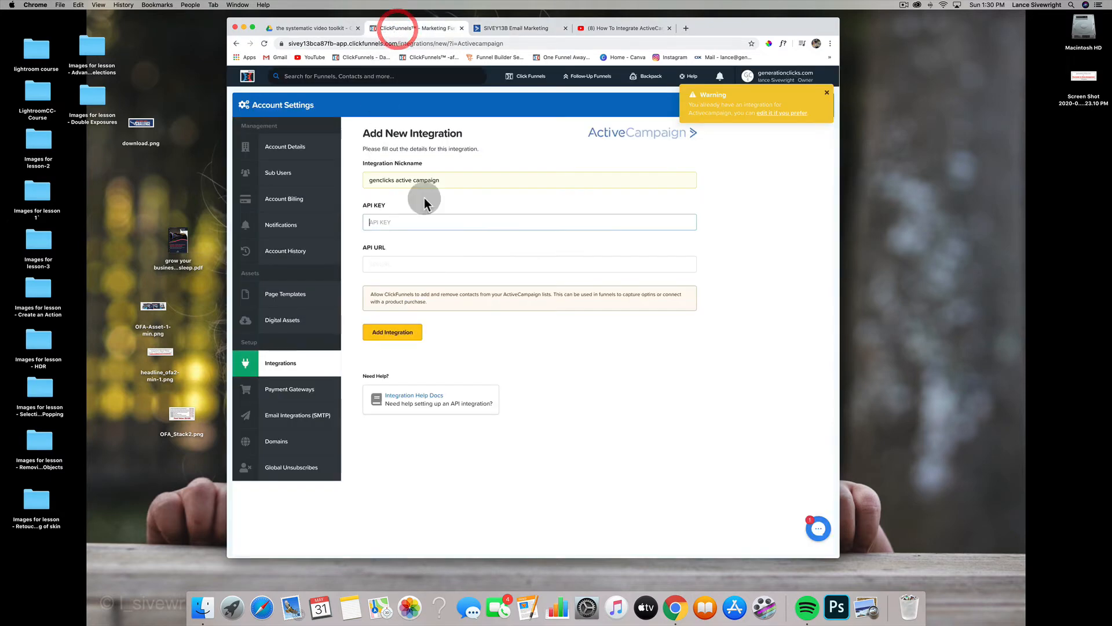
{"action": "right_click", "coordinate": [444, 223]}
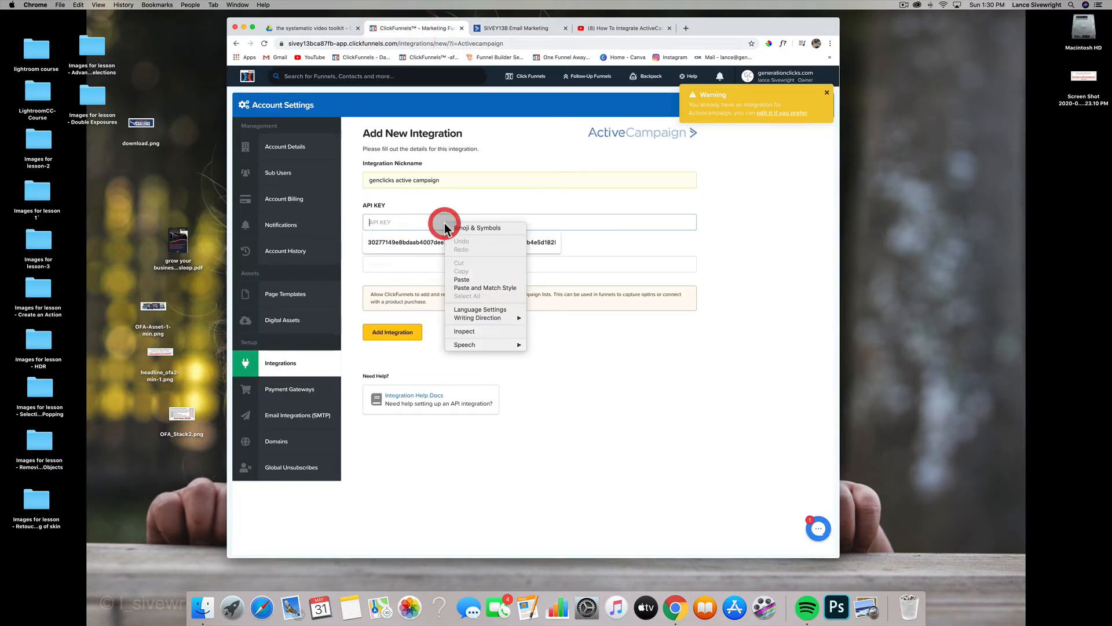
{"action": "left_click", "coordinate": [467, 280]}
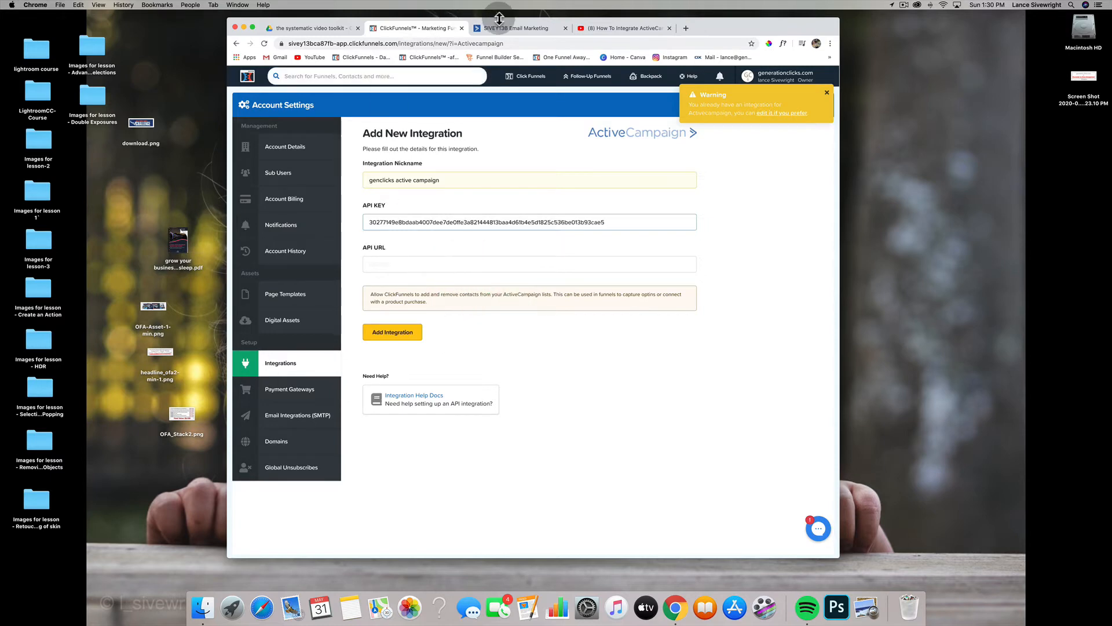
- Copy the API URL from ActiveCampaign into the integration's API URL field, and return to the ClickFunnels dashboard
{"action": "left_click", "coordinate": [499, 21]}
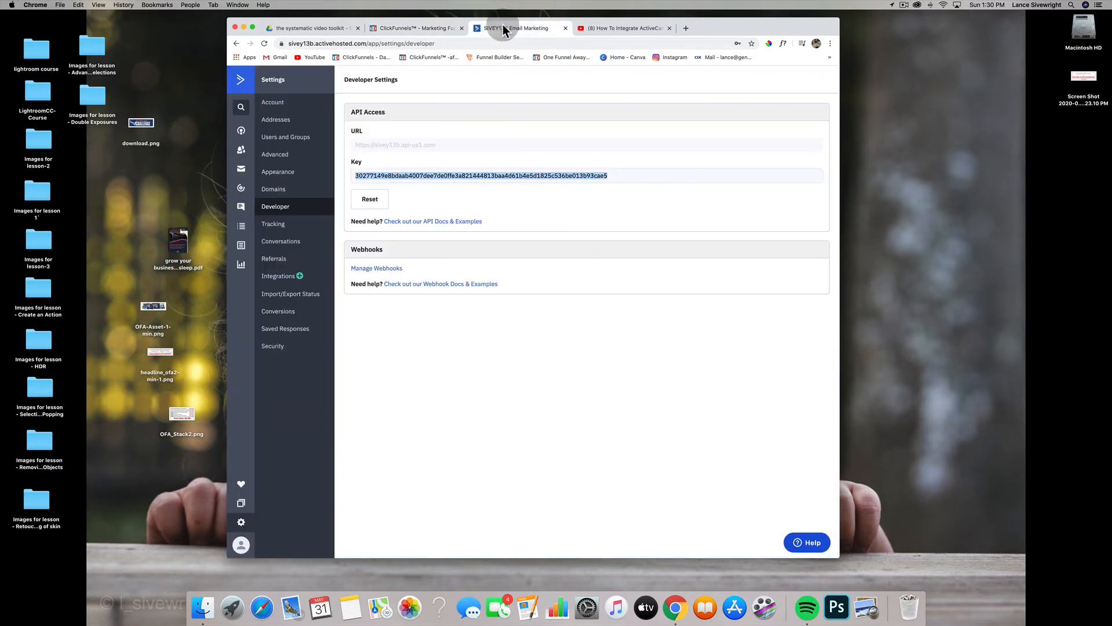
{"action": "left_click", "coordinate": [423, 143]}
{"action": "right_click", "coordinate": [425, 148]}
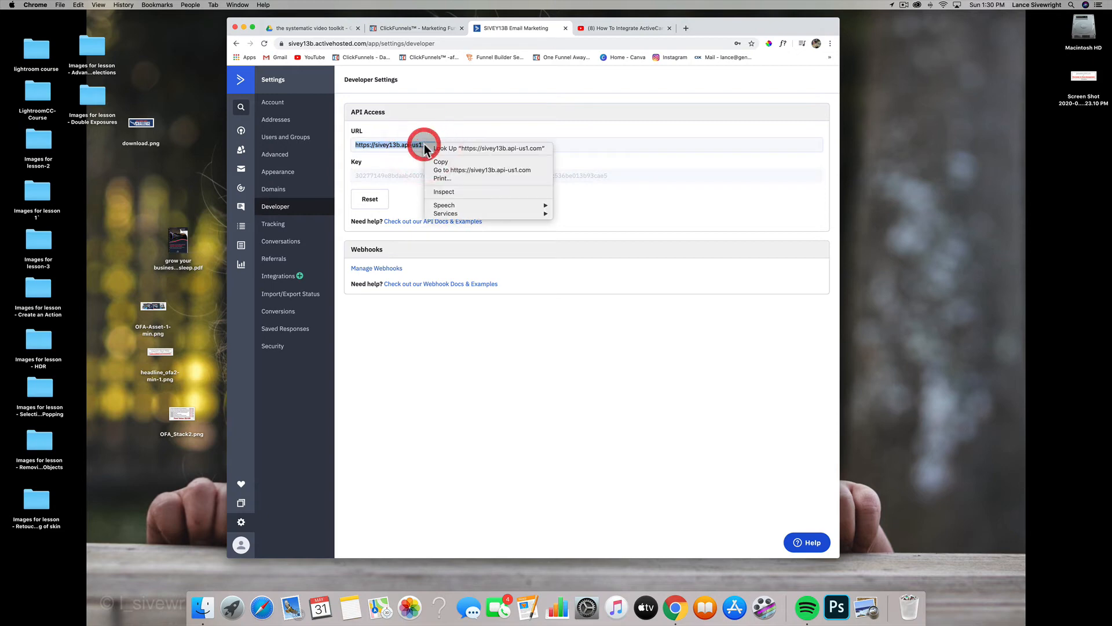
{"action": "left_click", "coordinate": [443, 161]}
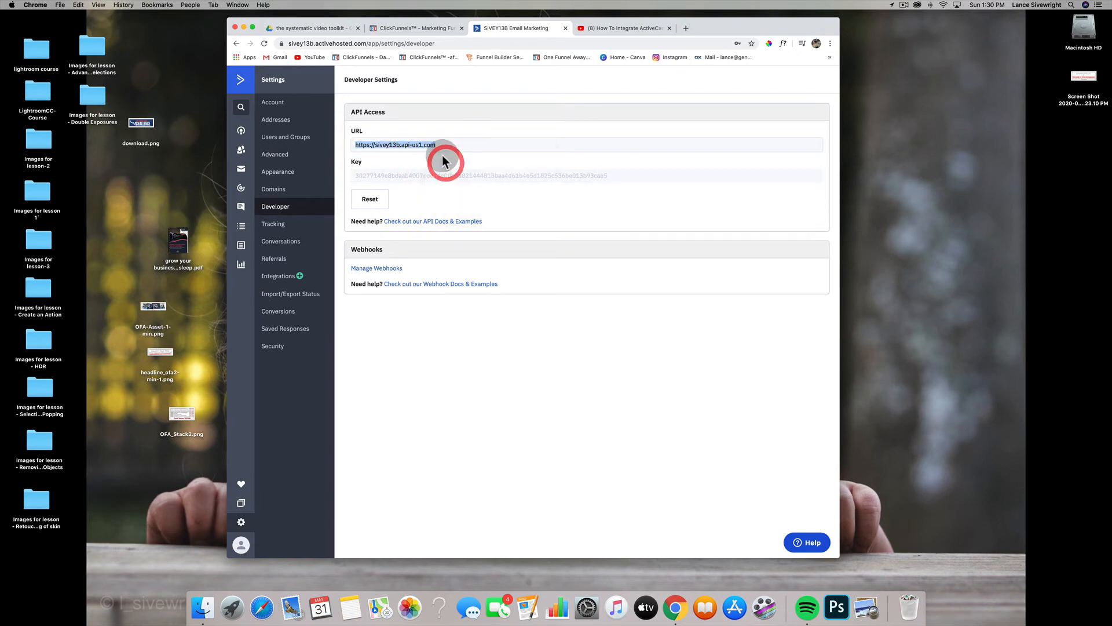
{"action": "left_click", "coordinate": [429, 28]}
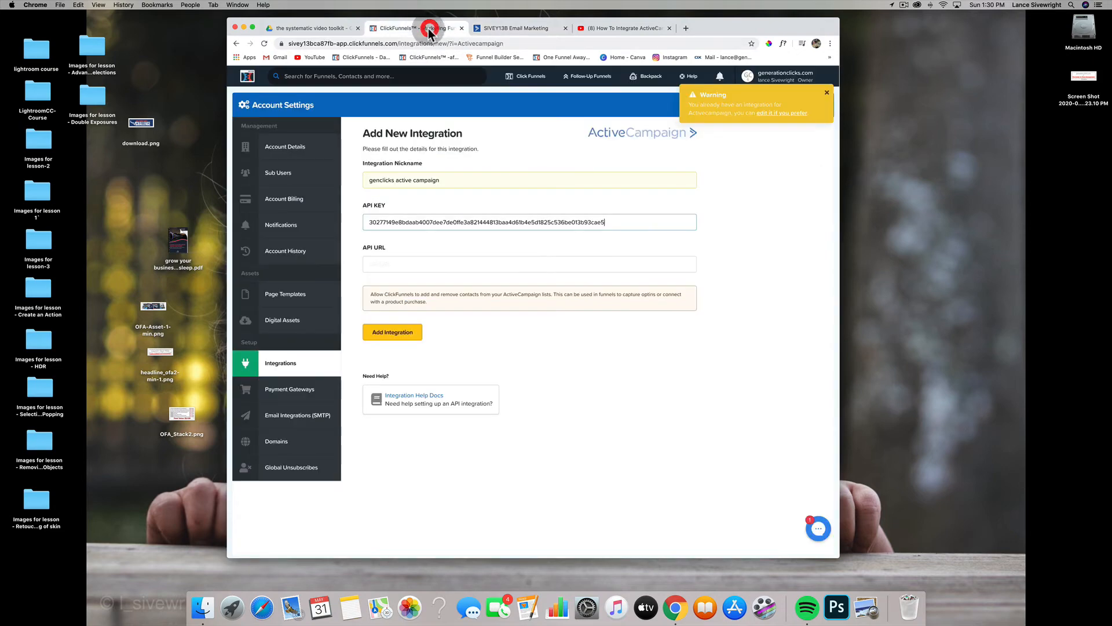
{"action": "left_click", "coordinate": [418, 262]}
{"action": "right_click", "coordinate": [419, 262]}
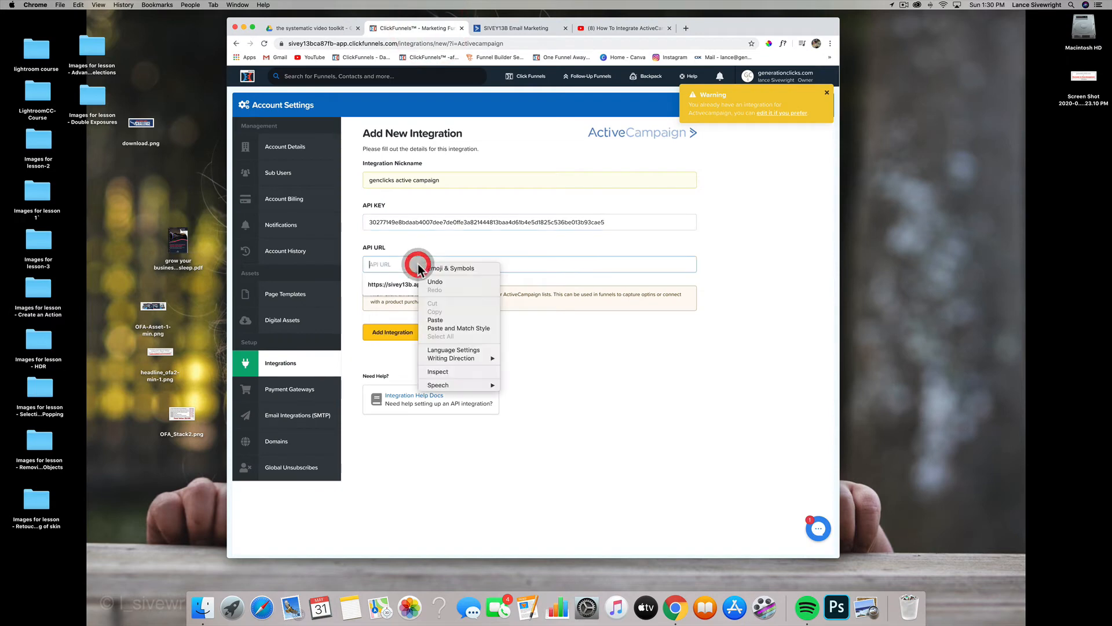
{"action": "left_click", "coordinate": [438, 321]}
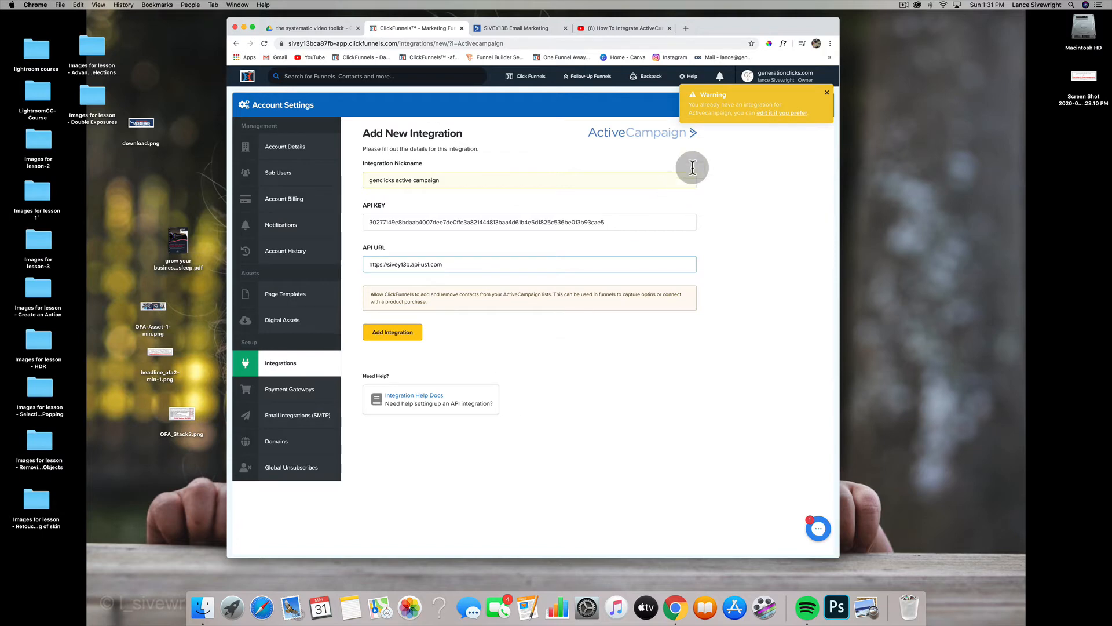
{"action": "left_click", "coordinate": [248, 79]}
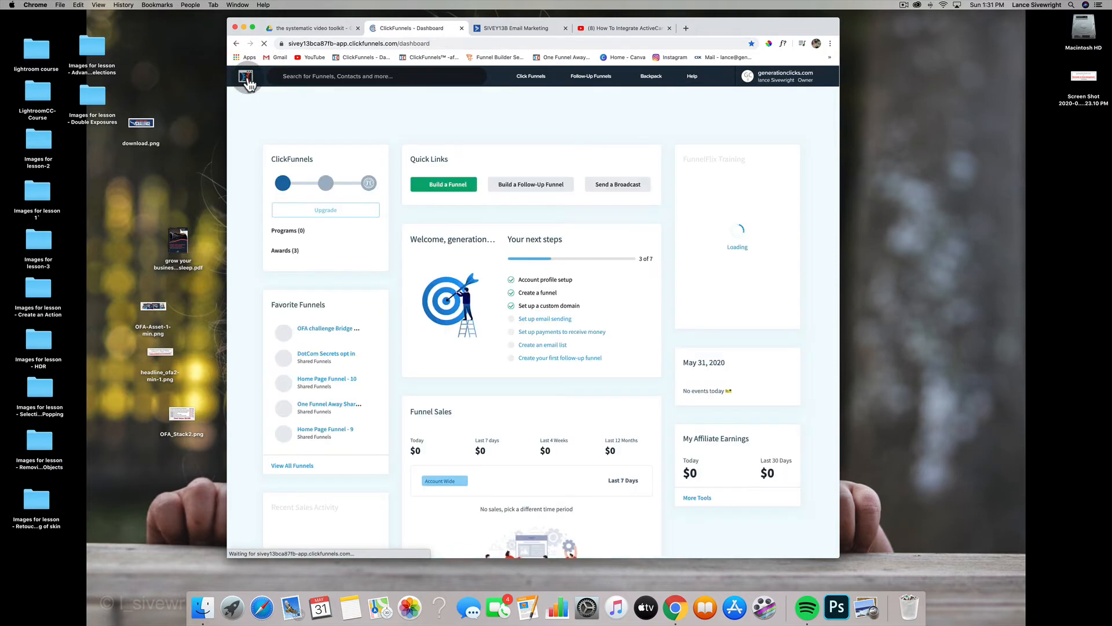
- Switch to ActiveCampaign and start adding a new contact list from the Lists page
{"action": "left_click", "coordinate": [513, 28]}
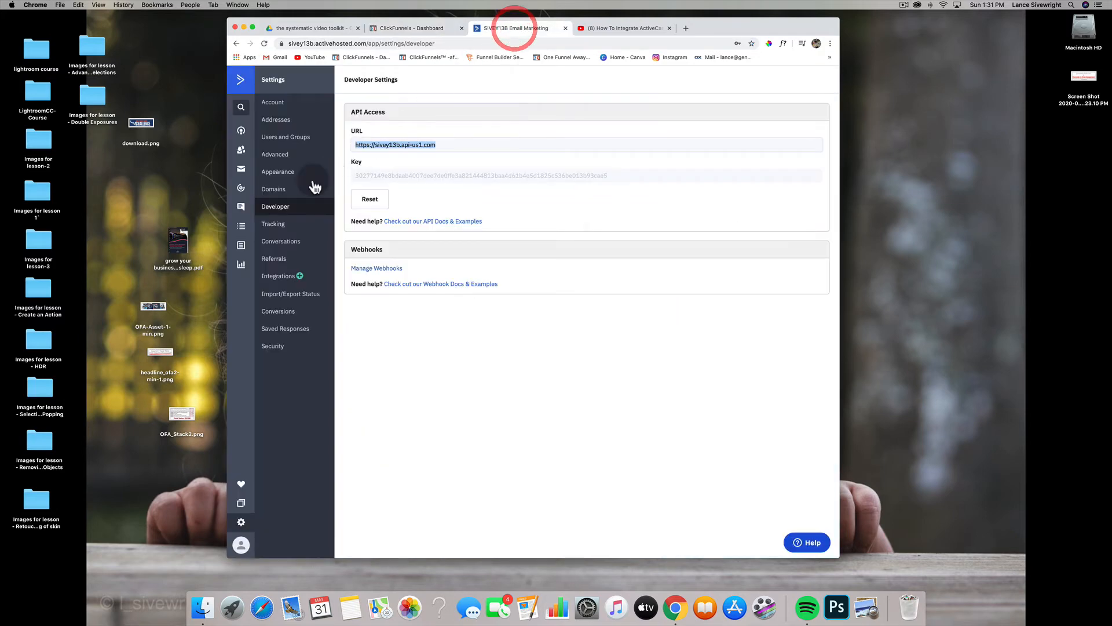
{"action": "left_click", "coordinate": [246, 85]}
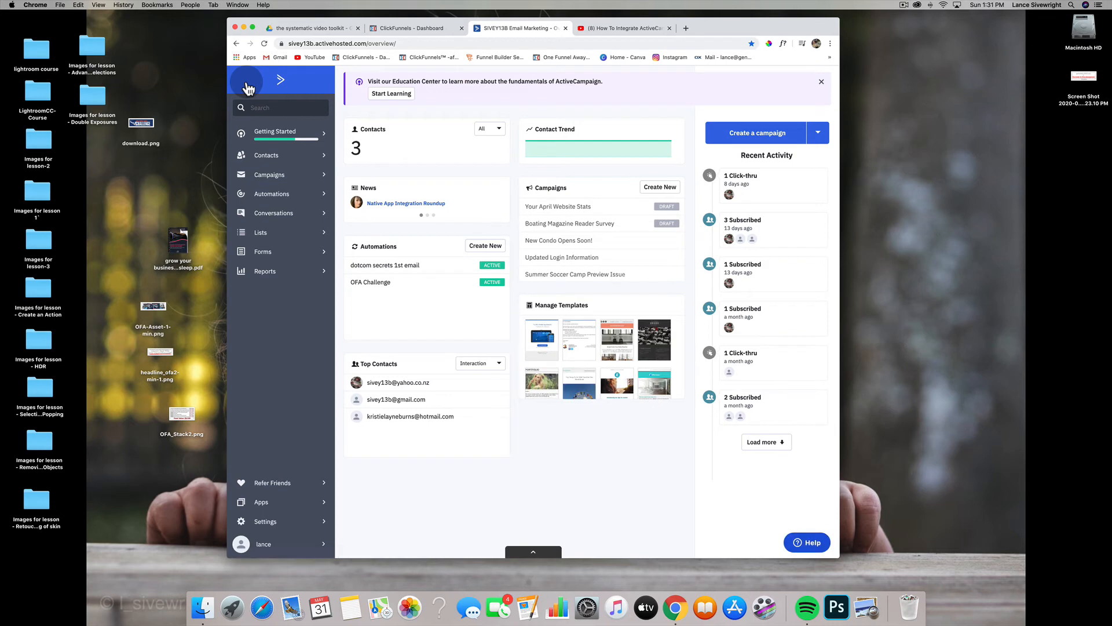
{"action": "left_click", "coordinate": [268, 235]}
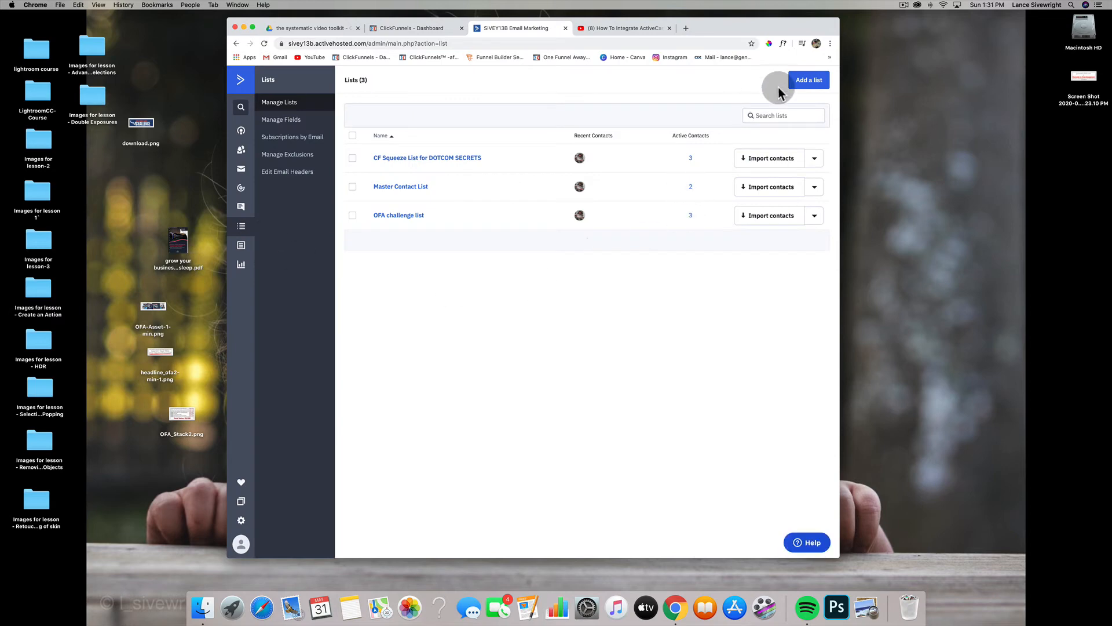
{"action": "left_click", "coordinate": [810, 80]}
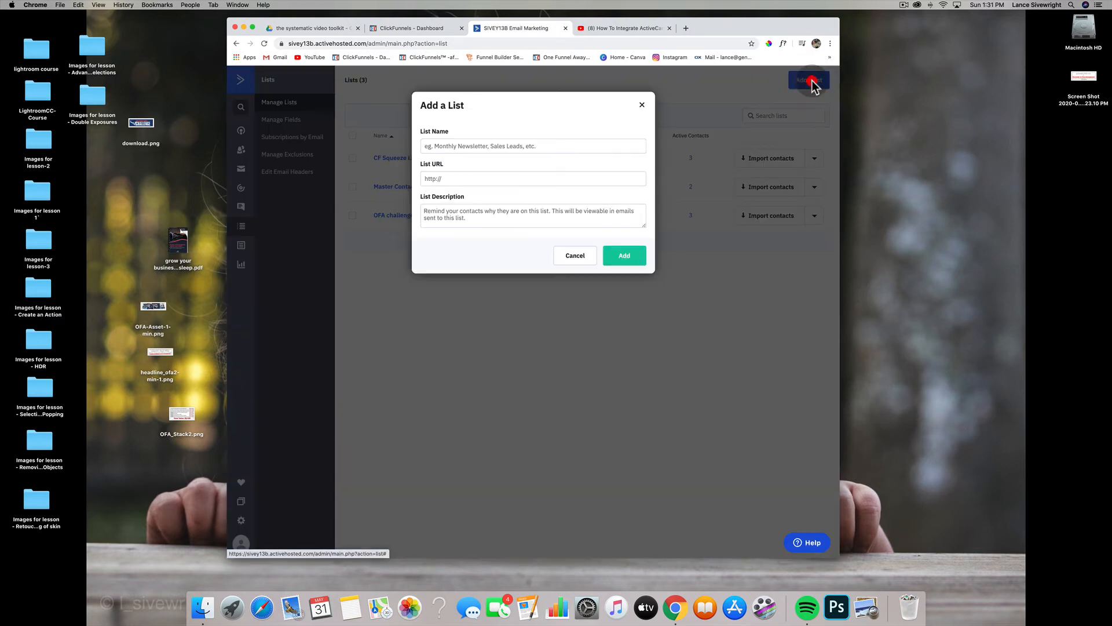
- Name the new list "test" and set its list URL to generationclicks.com
{"action": "left_click", "coordinate": [516, 144]}
{"action": "left_click", "coordinate": [515, 145]}
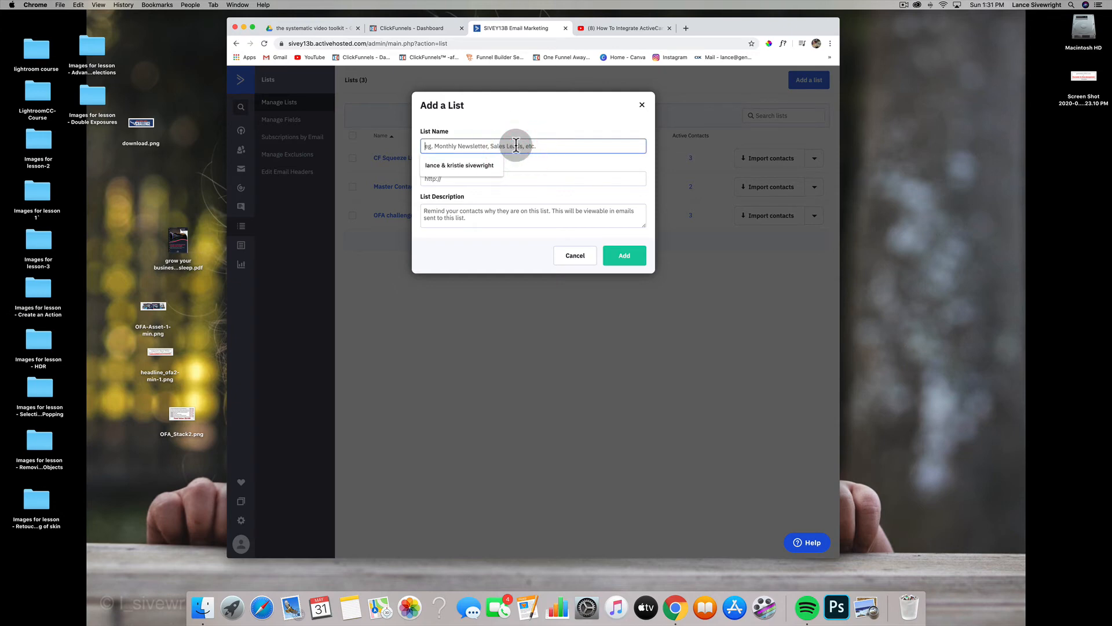
{"action": "type", "text": "test"}
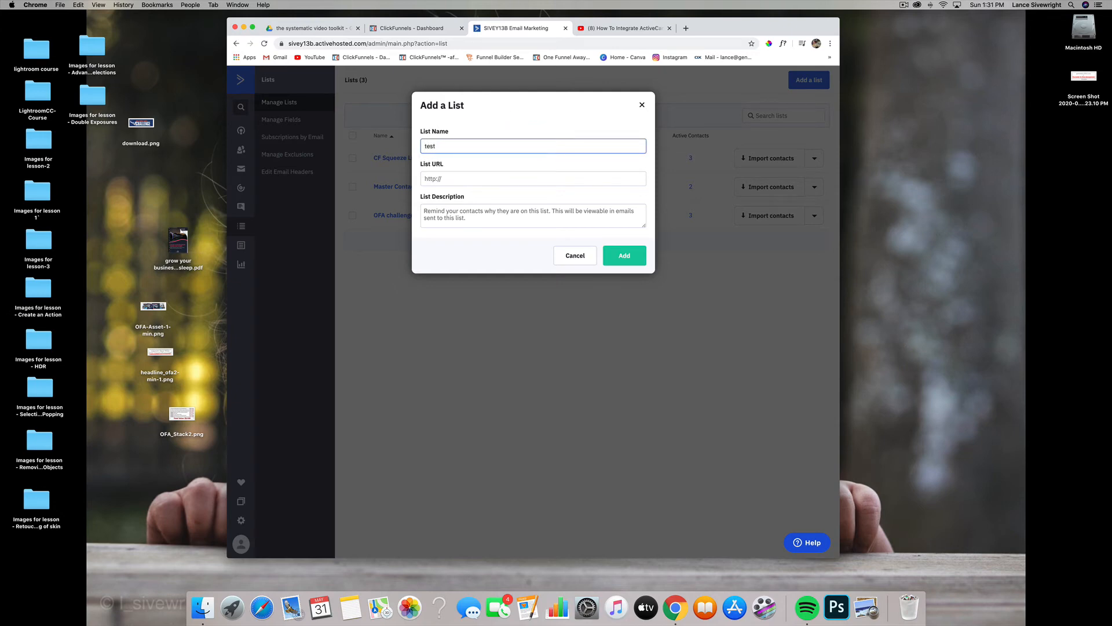
{"action": "left_click", "coordinate": [455, 177]}
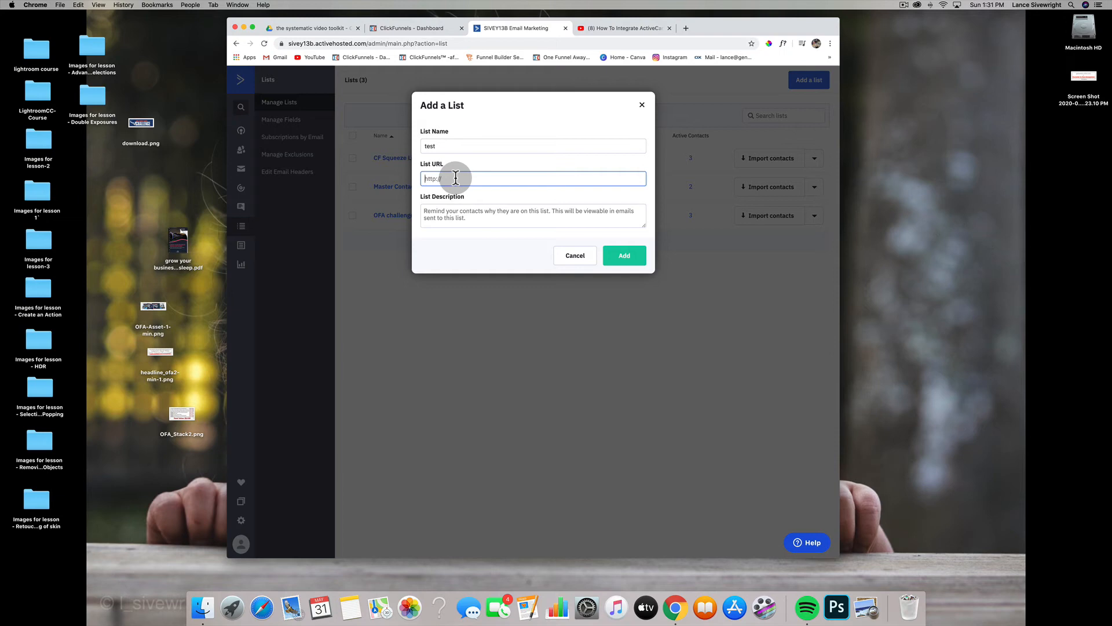
{"action": "type", "text": "generationclicks.com"}
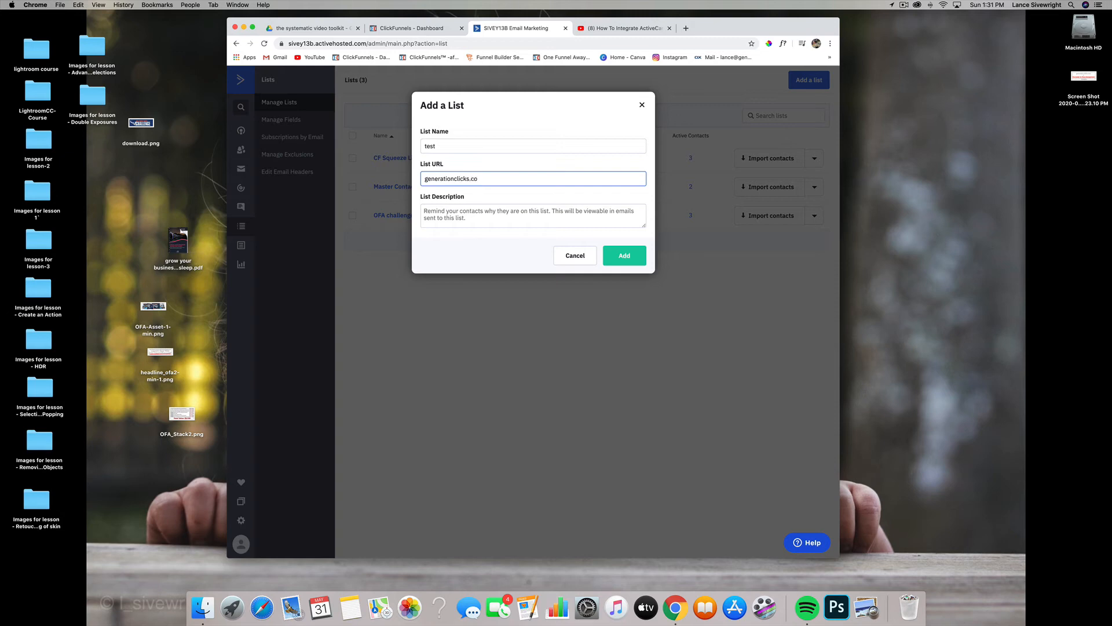
- Enter a list description beginning "you are receiving this email because you subscribe" and mentioning the challenge, and add the list
{"action": "left_click", "coordinate": [480, 215]}
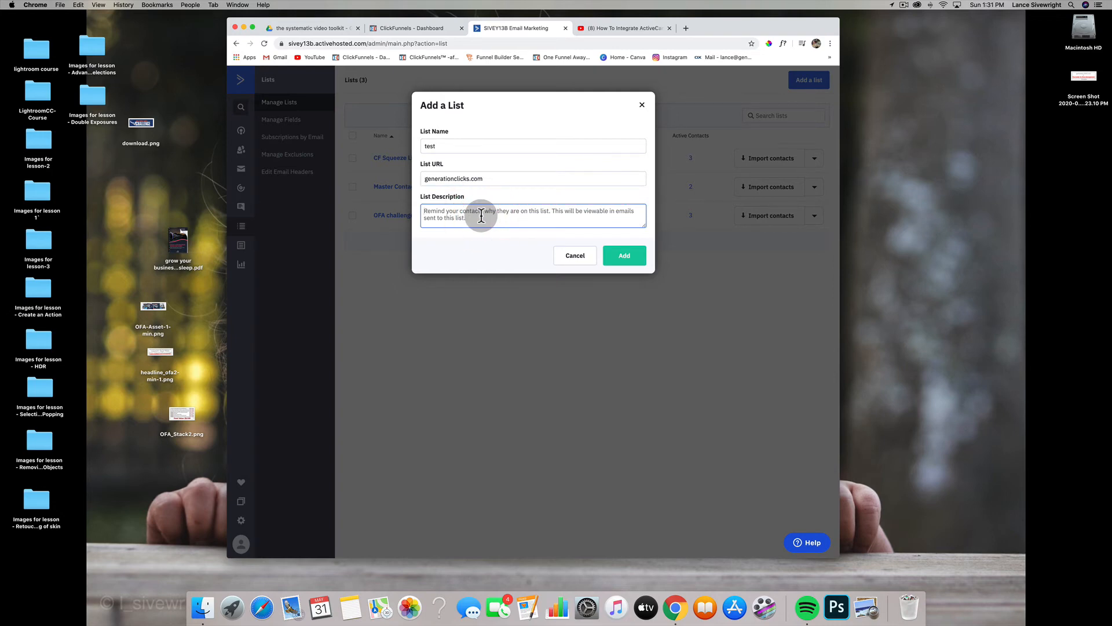
{"action": "type", "text": "y"}
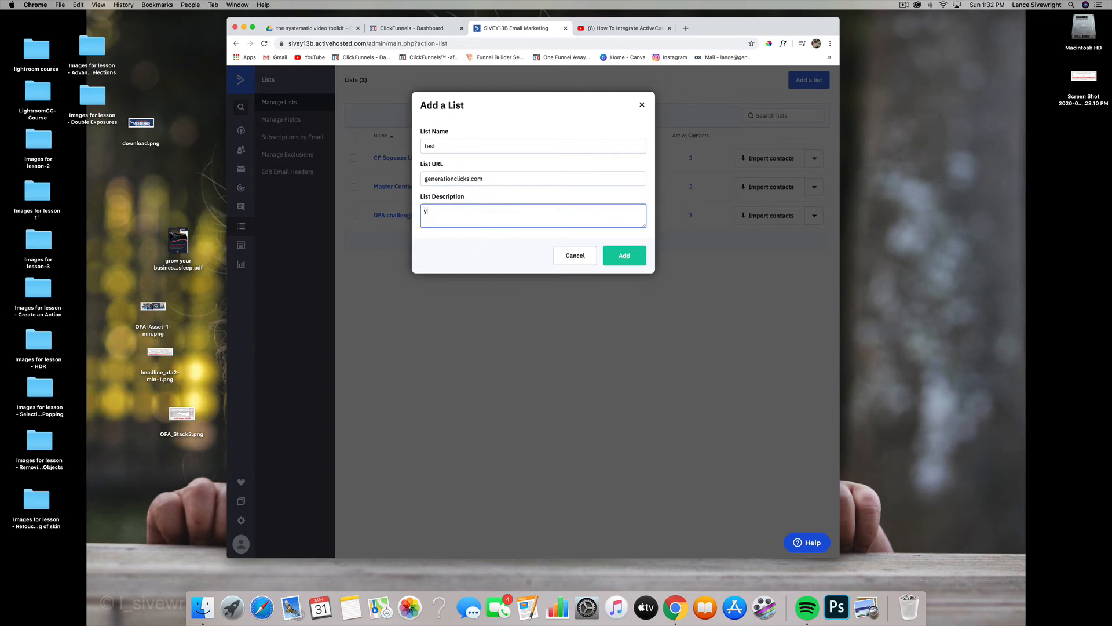
{"action": "type", "text": "ou"}
{"action": "type", "text": "are re"}
{"action": "type", "text": "ceiving this email because "}
{"action": "type", "text": "you subscribe"}
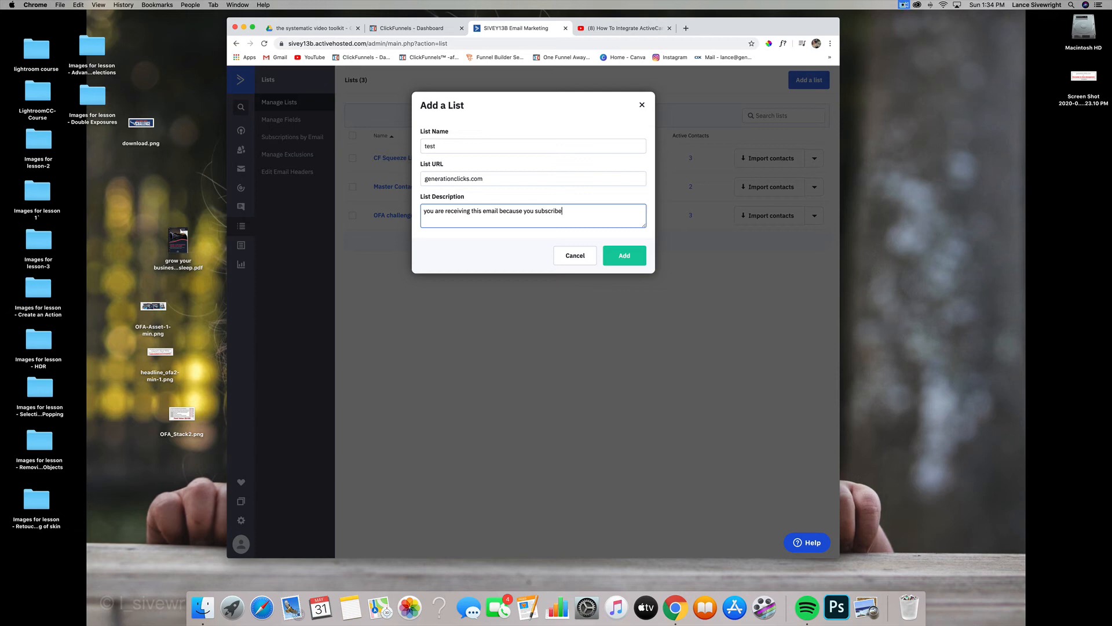
{"action": "type", "text": "he challenge"}
{"action": "left_click", "coordinate": [631, 256]}
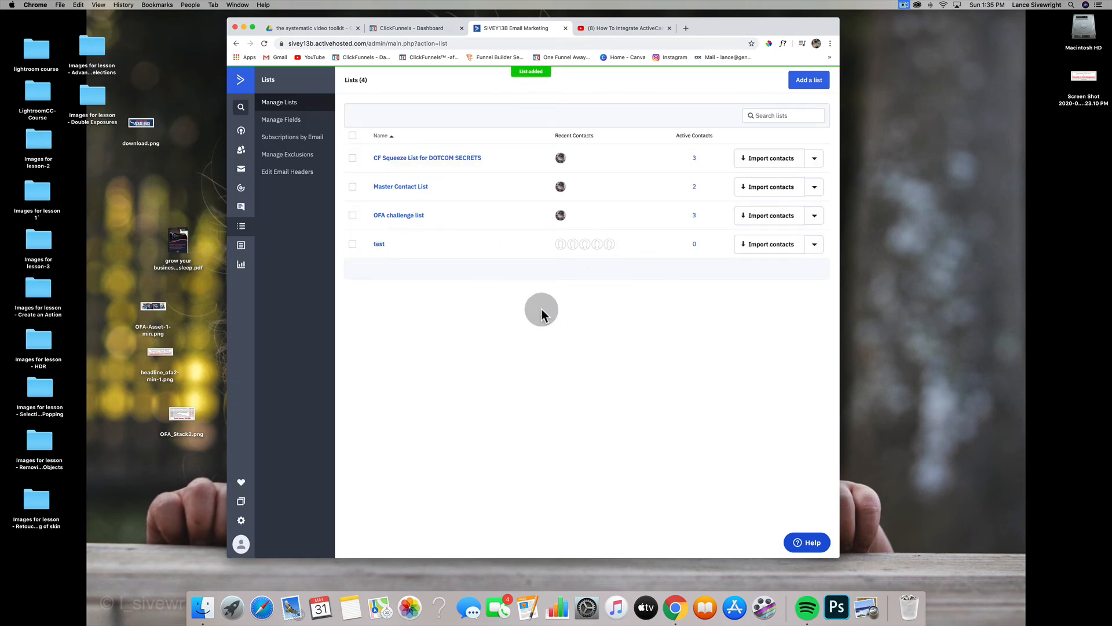
- Switch to ClickFunnels and open the Optin page of the "OFA challenge Bridge page" funnel in the page editor
{"action": "left_click", "coordinate": [412, 28]}
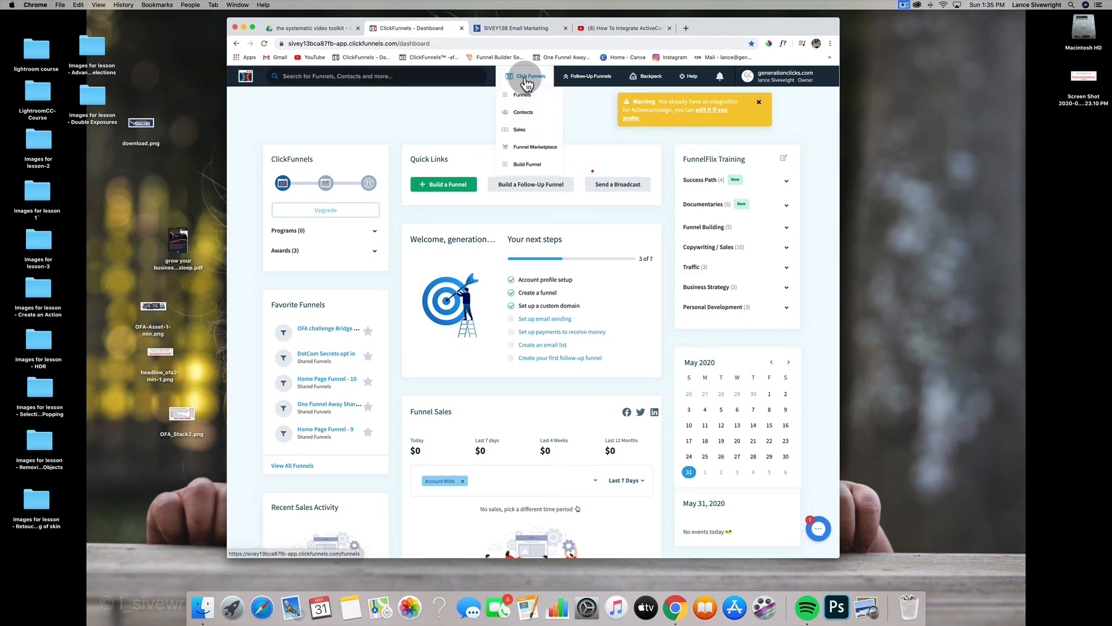
{"action": "left_click", "coordinate": [521, 96]}
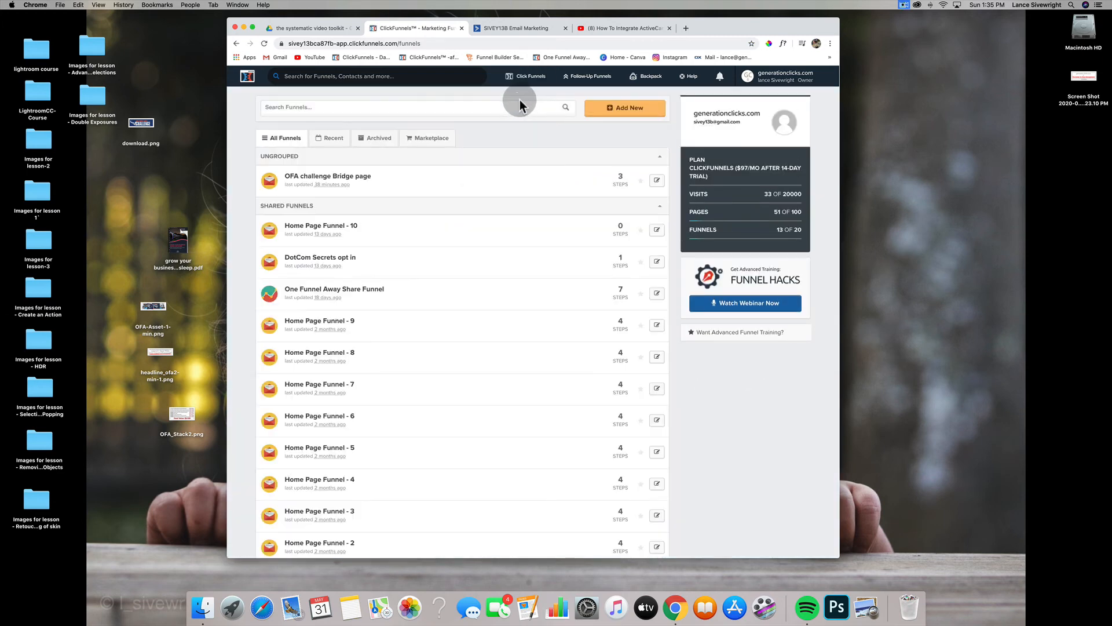
{"action": "left_click", "coordinate": [353, 181]}
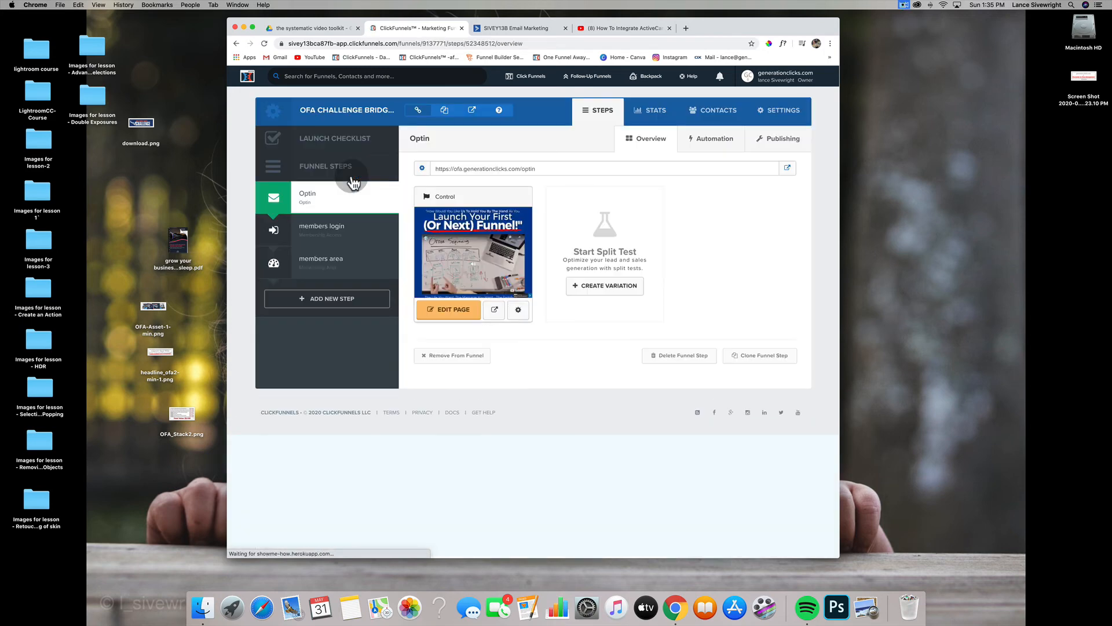
{"action": "left_click", "coordinate": [452, 312]}
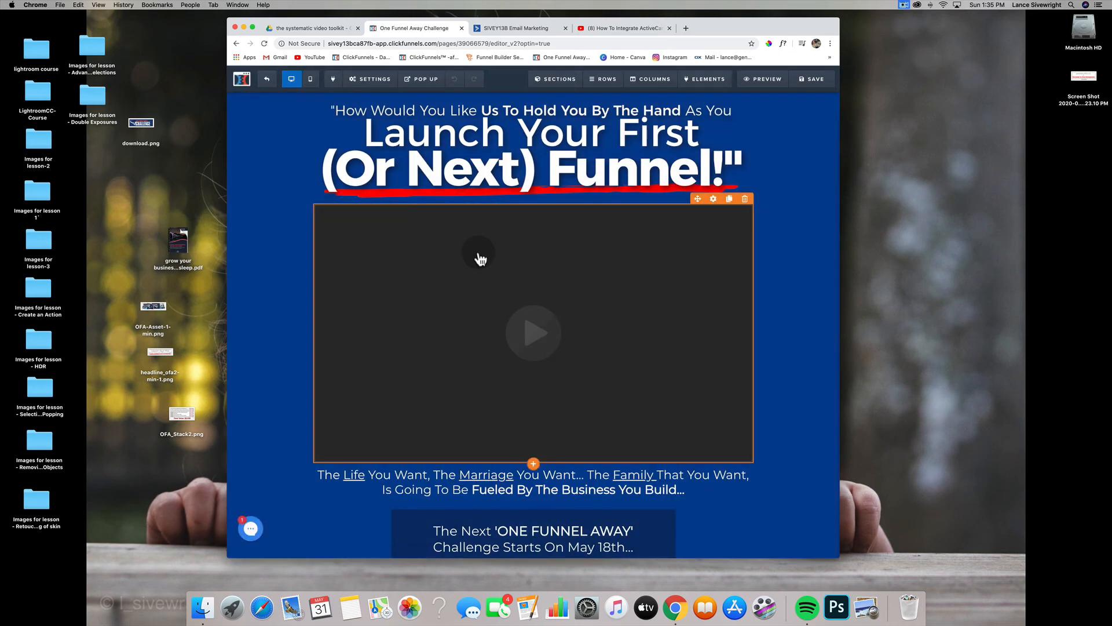
- Open the page's email integration settings and choose "genclicks active campaign (Activecampaign)" as the integration
{"action": "mouse_move", "coordinate": [376, 81]}
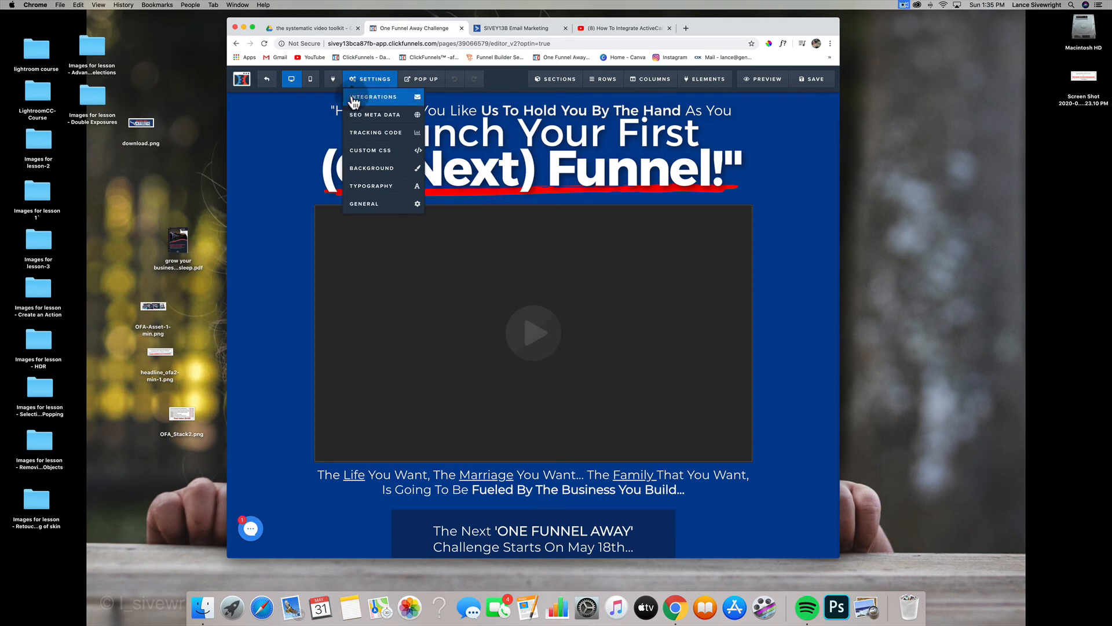
{"action": "left_click", "coordinate": [398, 98]}
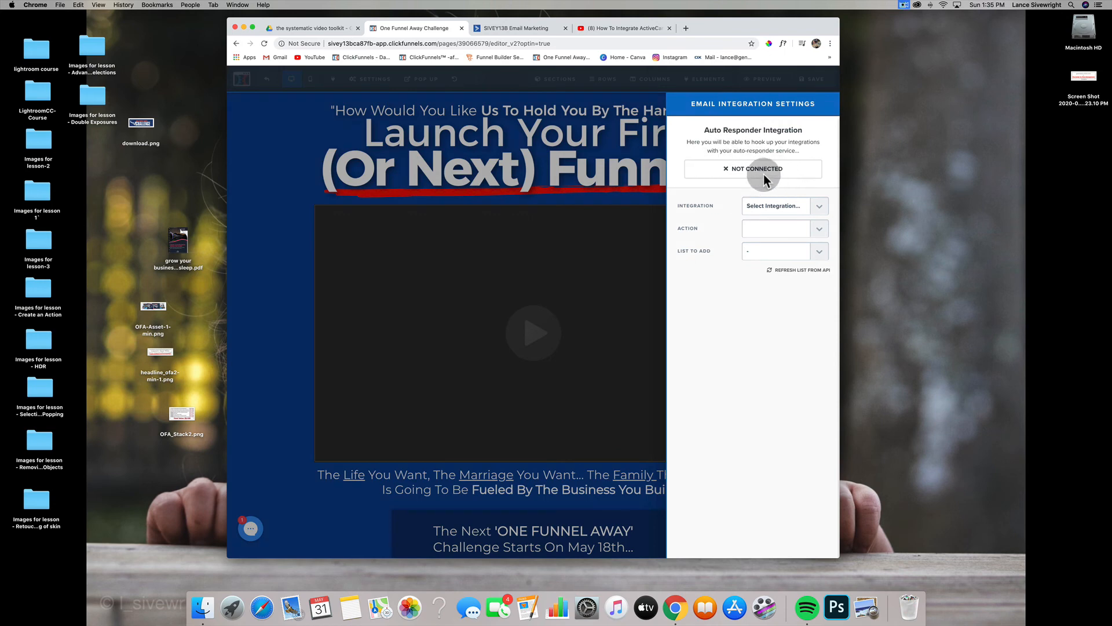
{"action": "left_click", "coordinate": [820, 209]}
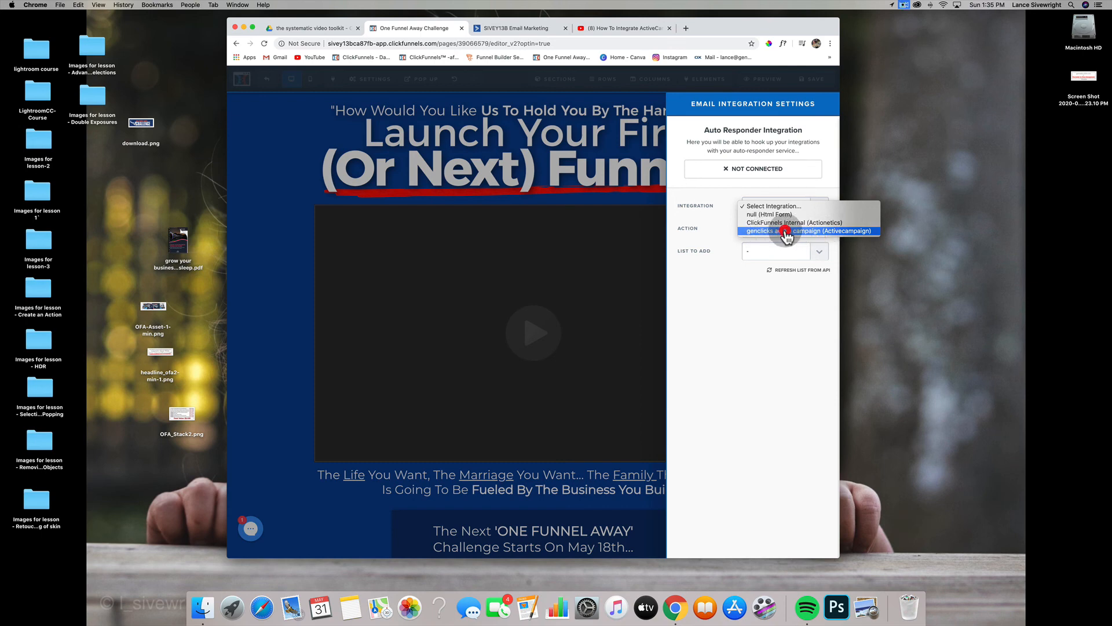
{"action": "left_click", "coordinate": [786, 231]}
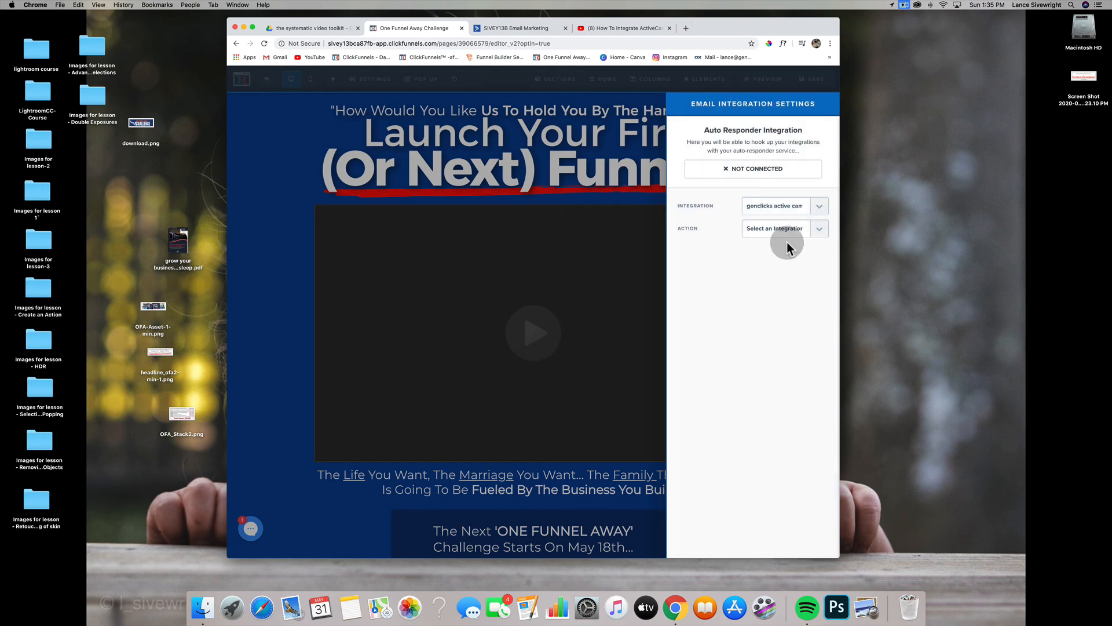
- Set the integration action to "Add To List" and choose "test" as the list to add contacts to
{"action": "left_click", "coordinate": [817, 229]}
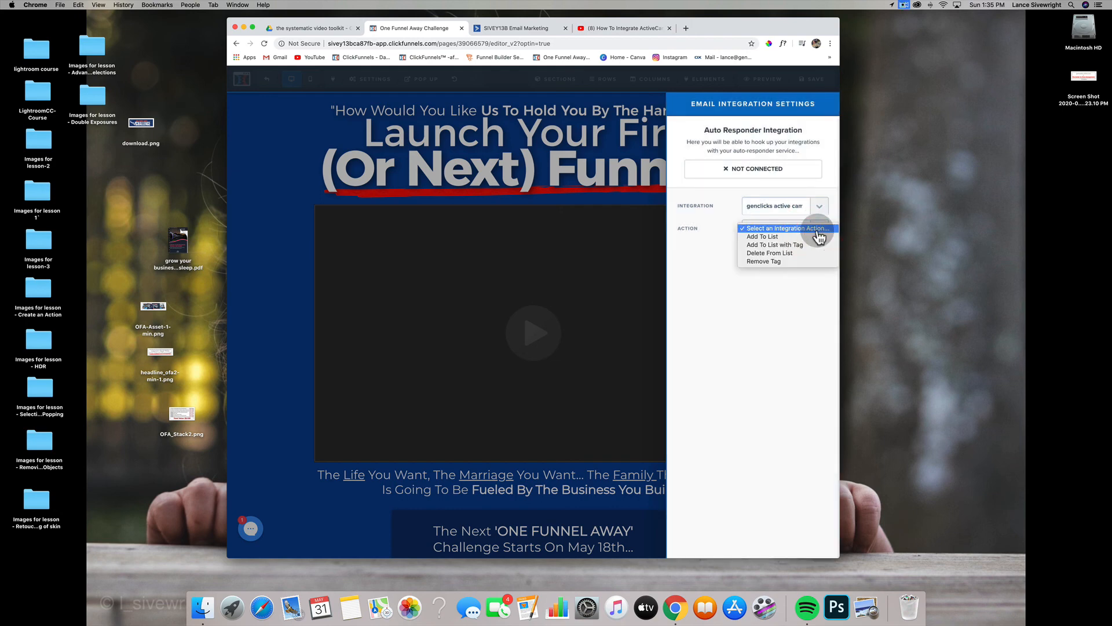
{"action": "left_click", "coordinate": [774, 237]}
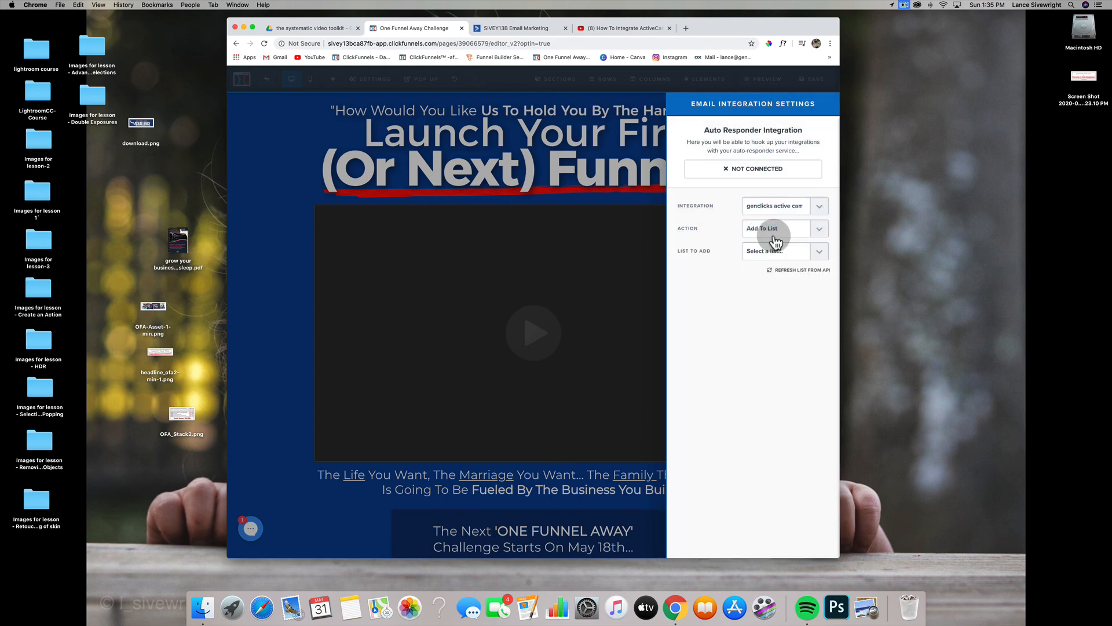
{"action": "left_click", "coordinate": [822, 251]}
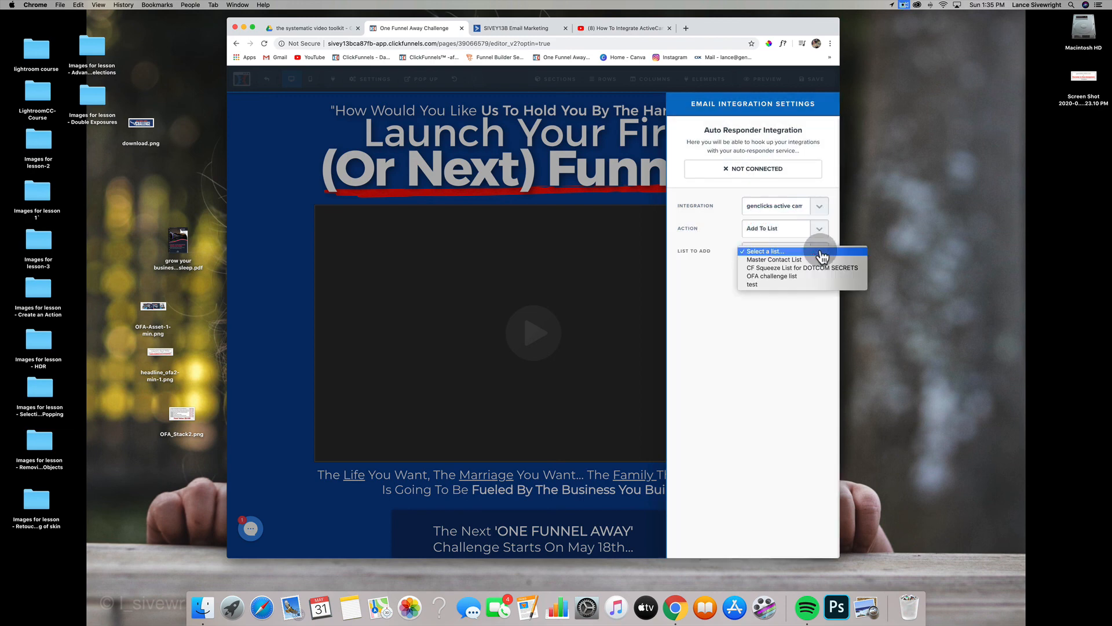
{"action": "left_click", "coordinate": [753, 285]}
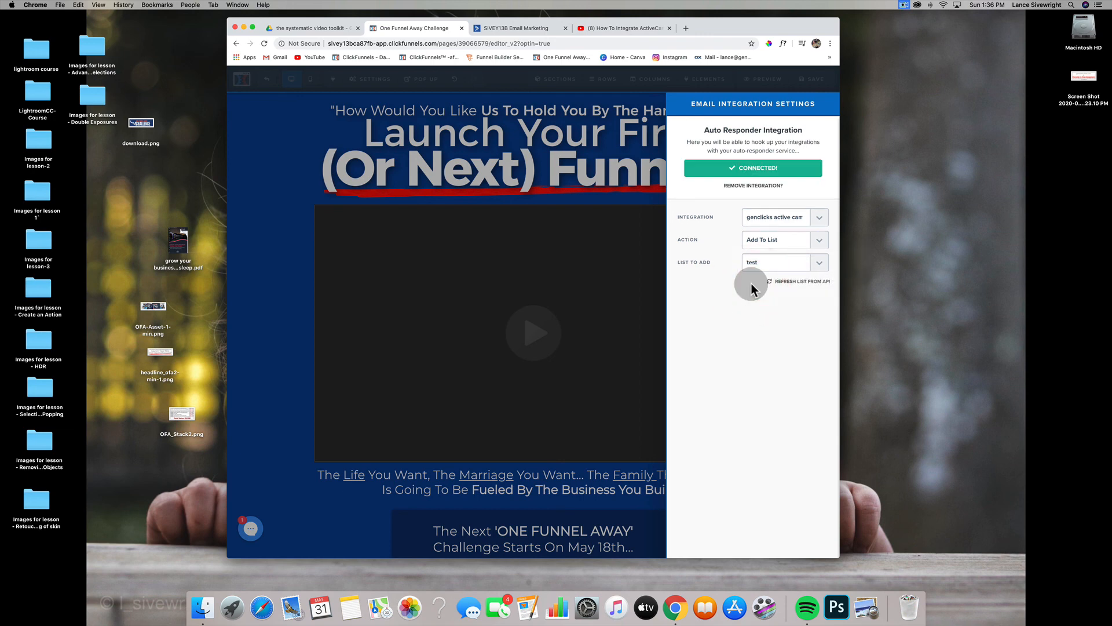
{"action": "left_click", "coordinate": [621, 175]}
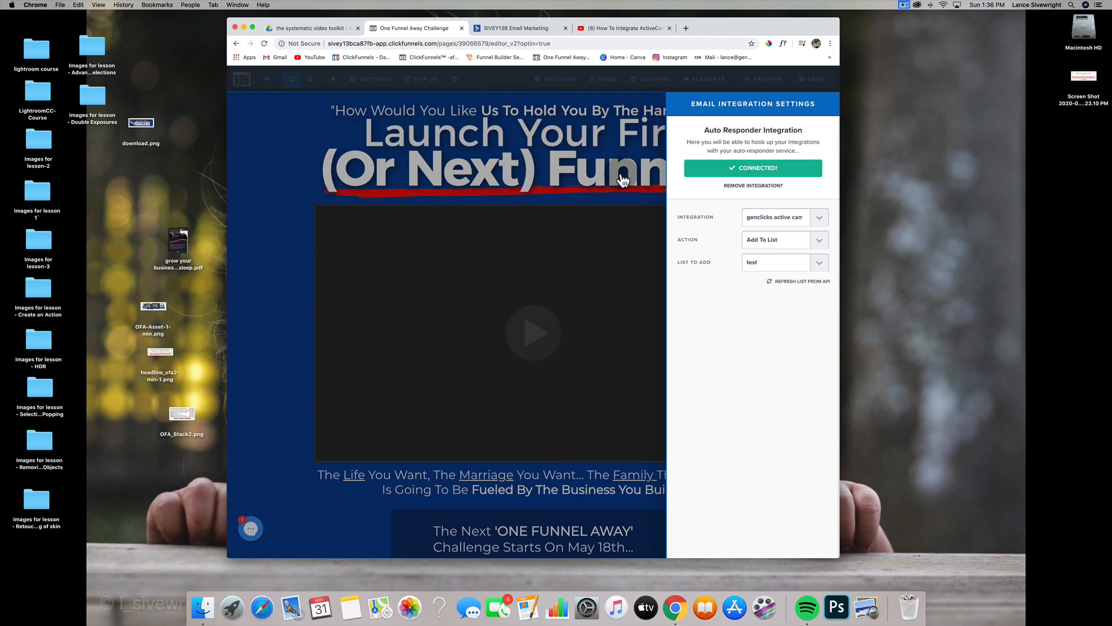